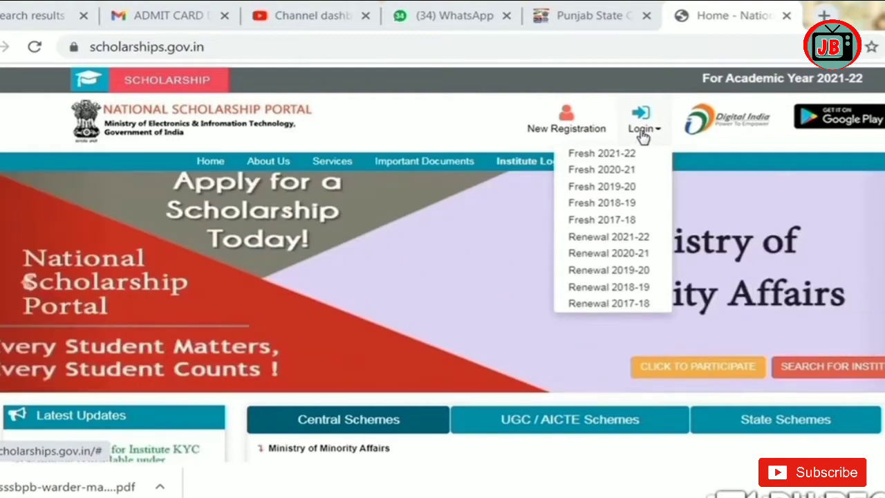
# Step: Start a New Registration, accept the three guideline undertakings, and continue to the 2021-22 form
pyautogui.click(563, 132)
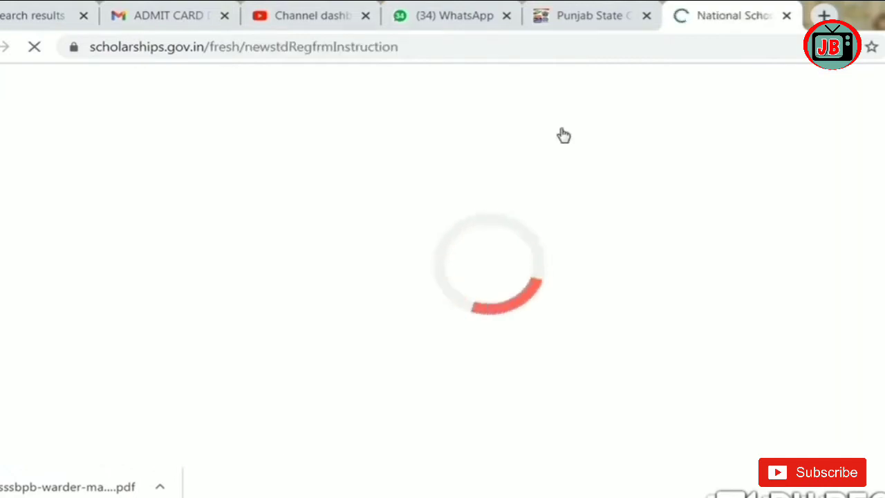
pyautogui.scroll(-20, 442, 262)
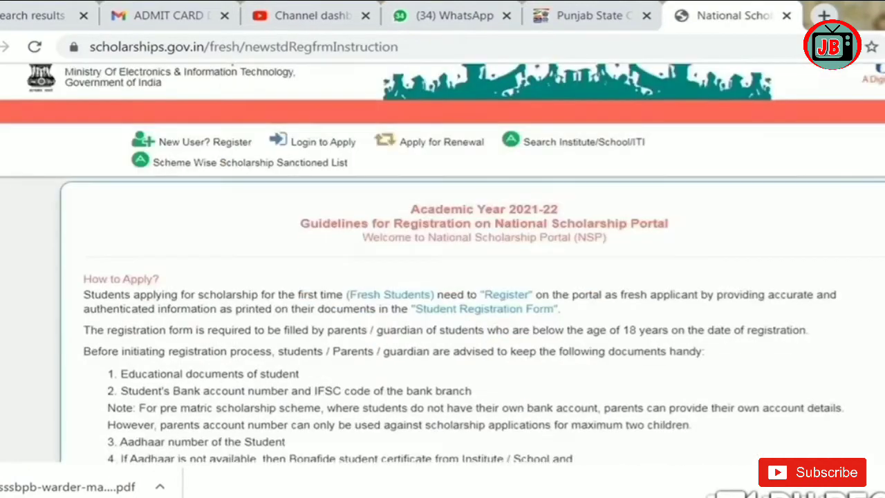
pyautogui.scroll(-1, 442, 276)
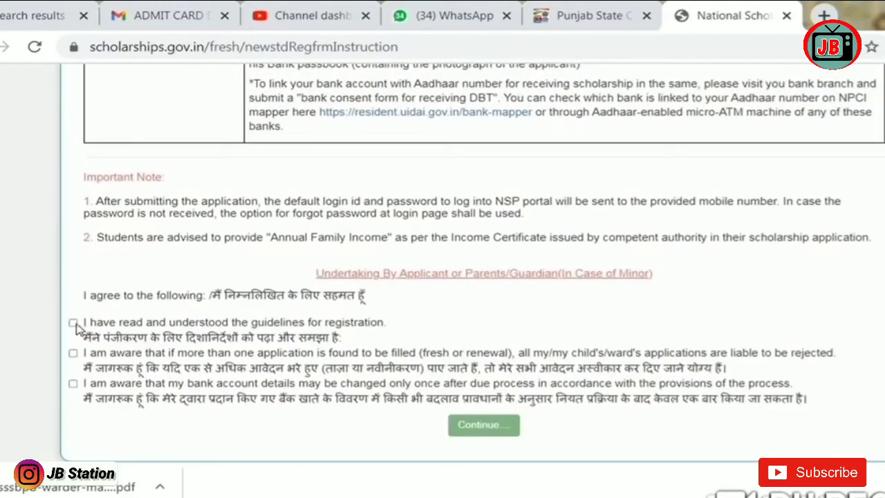
pyautogui.click(72, 322)
pyautogui.click(73, 352)
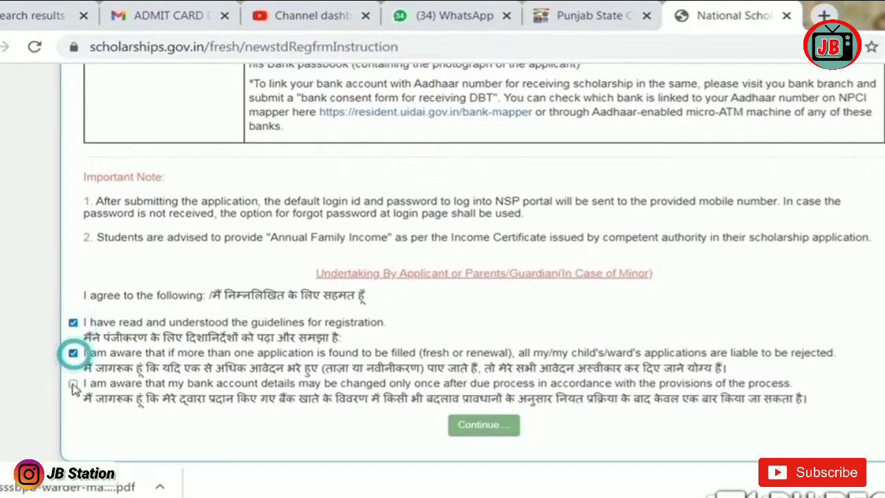
pyautogui.click(73, 383)
pyautogui.click(484, 426)
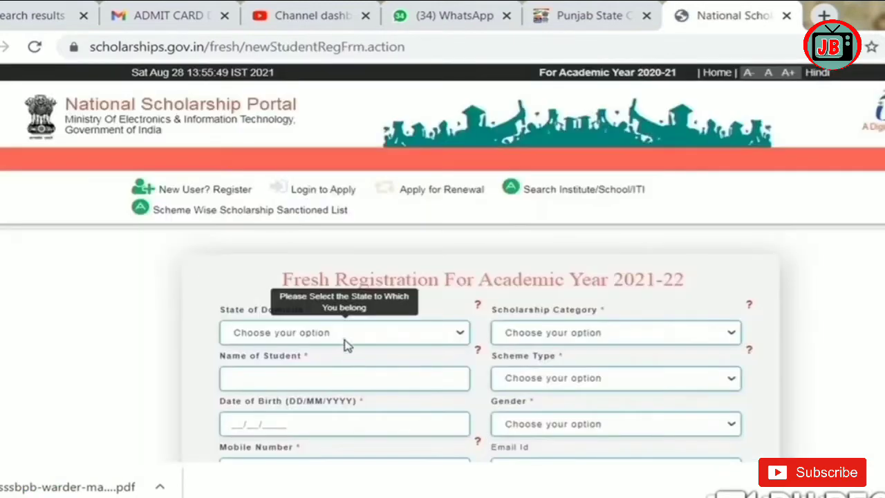
# Step: Set domicile to PUNJAB and category to Post Matric/Top Class/MCM, and enter the student's name
pyautogui.click(347, 338)
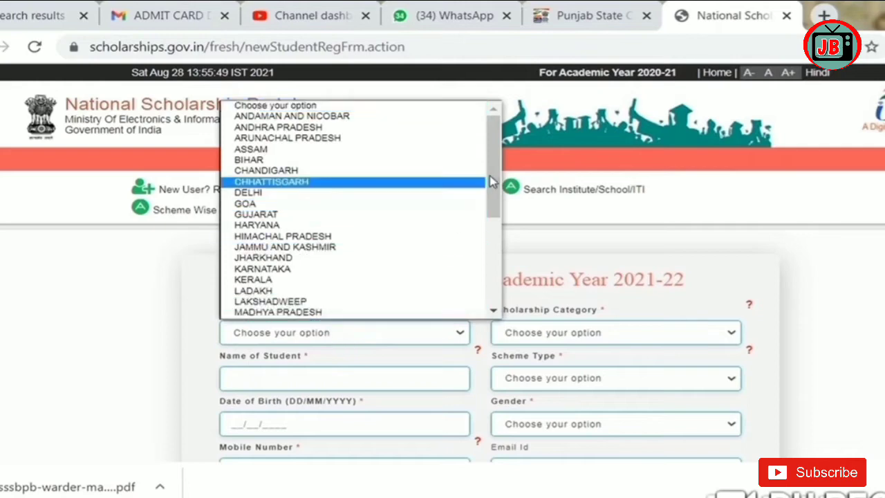
pyautogui.moveTo(490, 184); pyautogui.dragTo(412, 260)
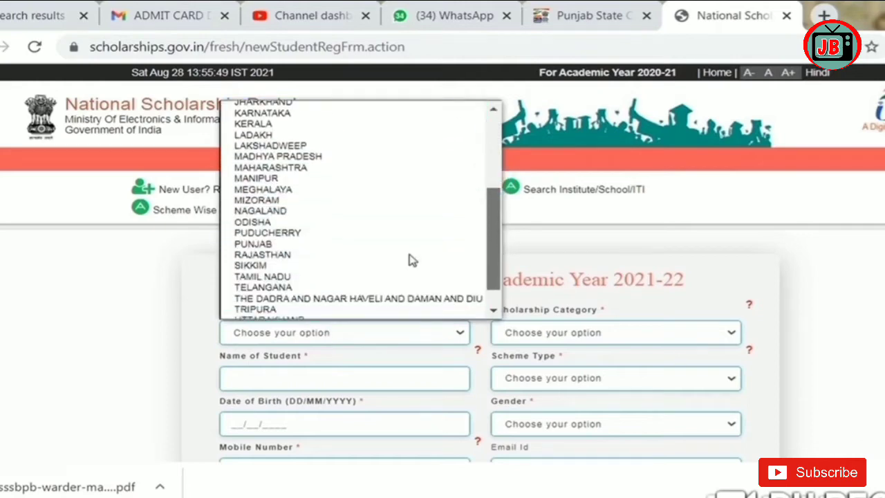
pyautogui.click(255, 243)
pyautogui.click(550, 337)
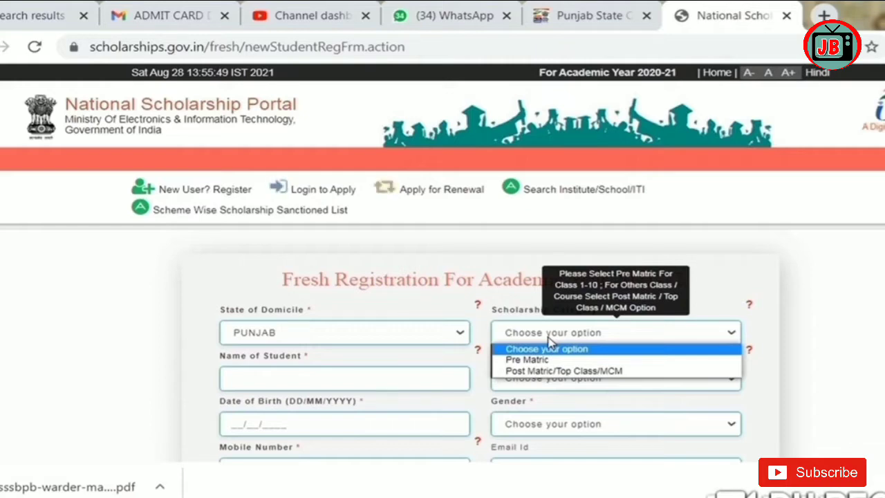
pyautogui.click(573, 371)
pyautogui.click(375, 381)
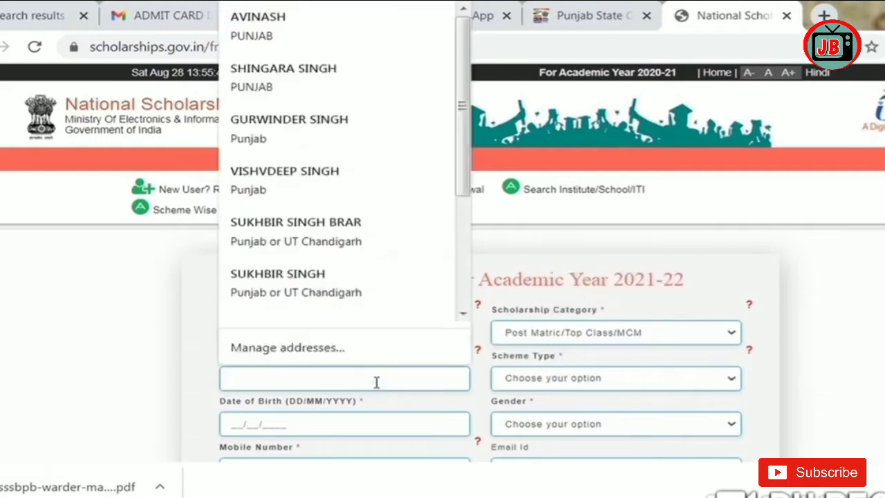
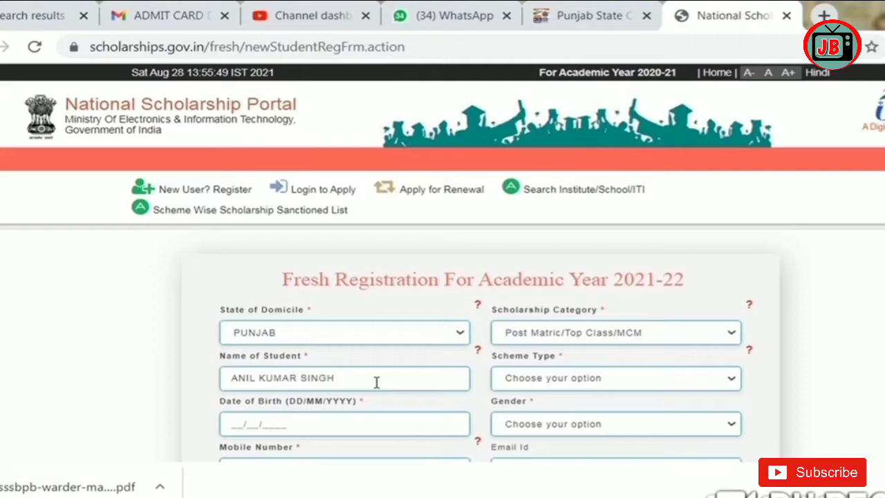
# Step: Choose Scholarship Scheme, enter birth date 01/01/2000, and set gender to Male
pyautogui.click(561, 385)
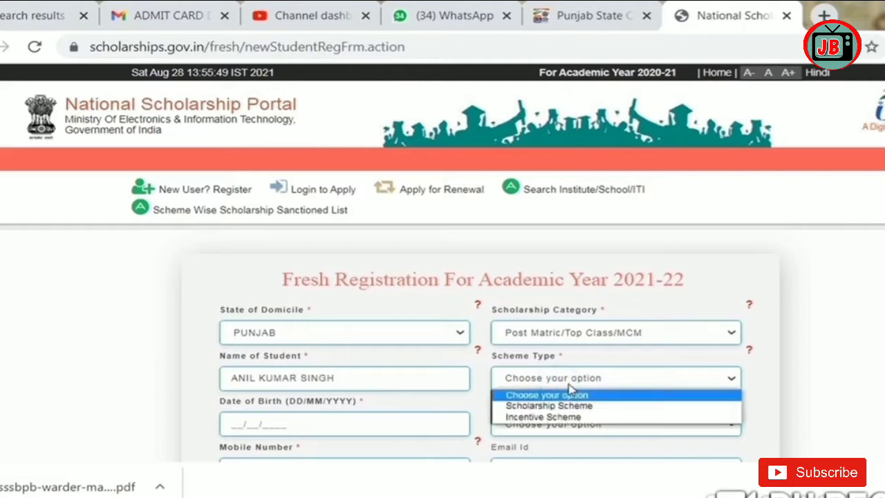
pyautogui.click(552, 405)
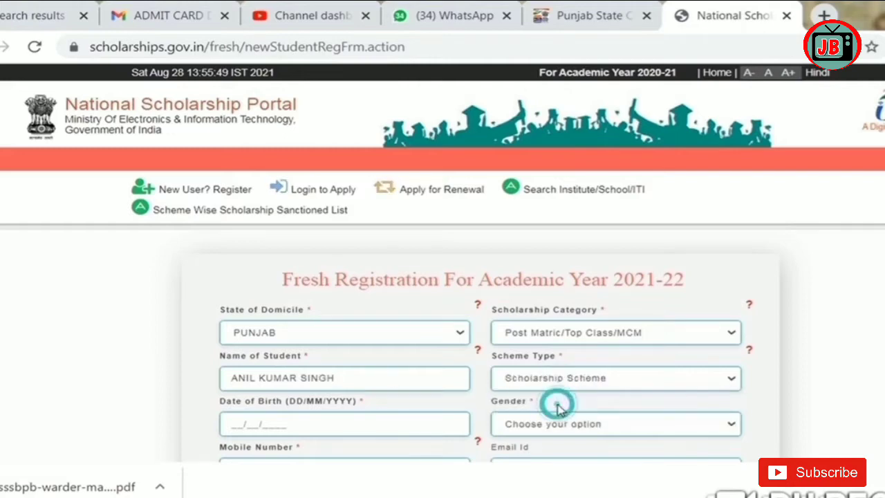
pyautogui.click(294, 420)
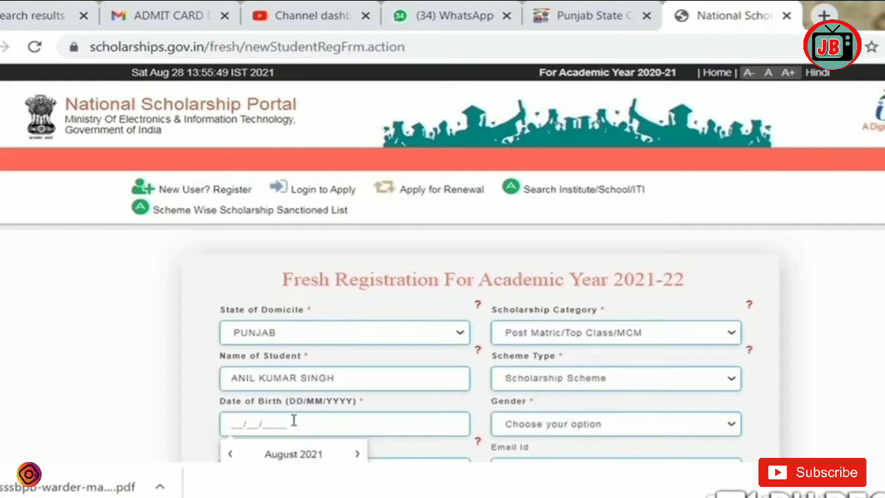
pyautogui.write('01/01/2000')
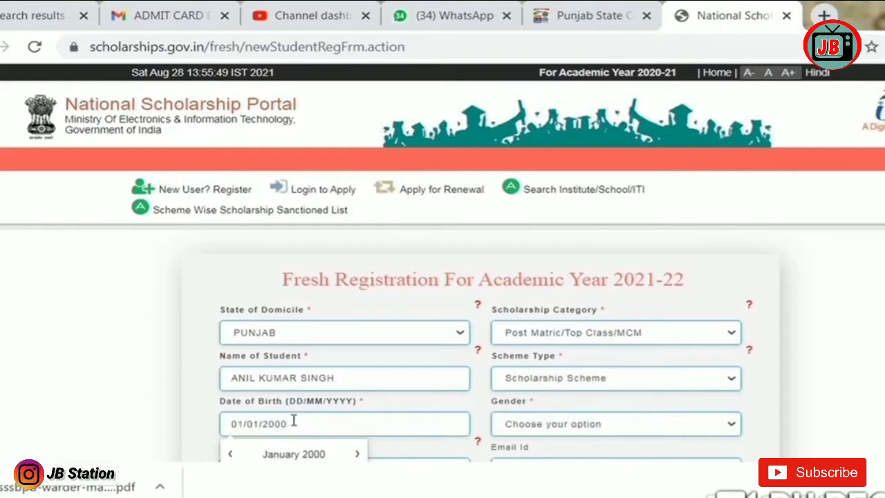
pyautogui.click(579, 427)
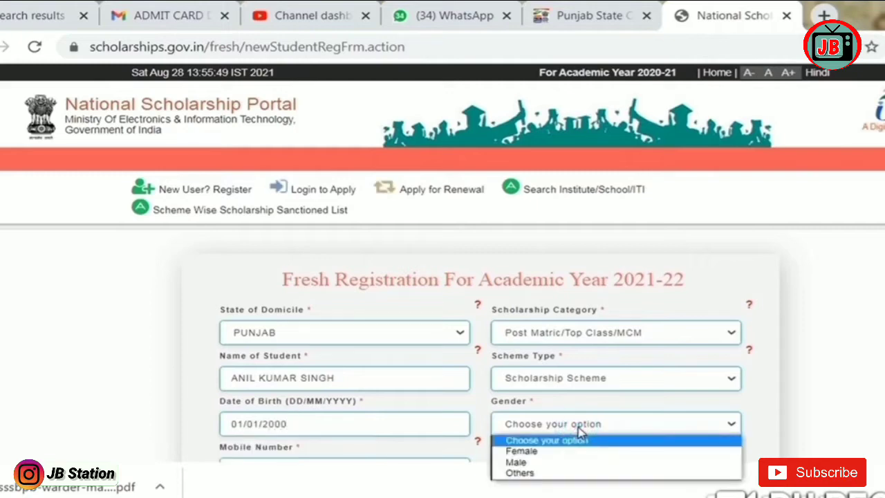
pyautogui.click(518, 462)
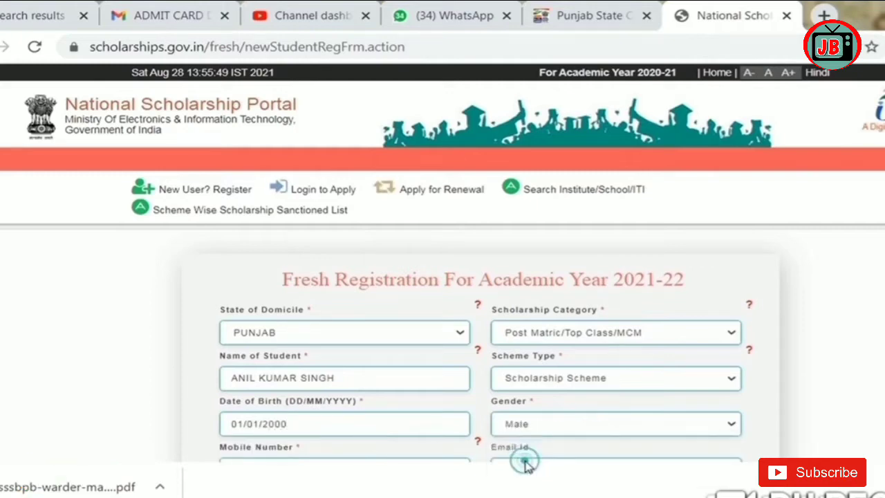
pyautogui.scroll(-3, 411, 282)
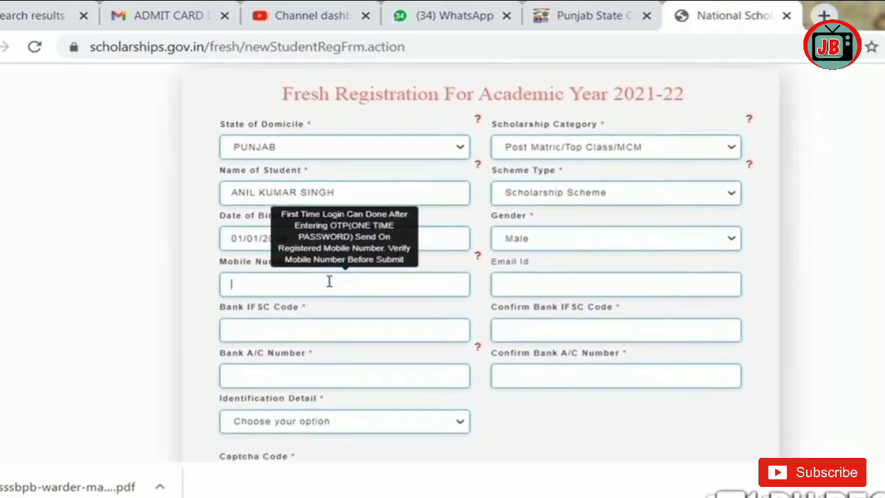
# Step: Enter the student's mobile number and e-mail address
pyautogui.click(277, 282)
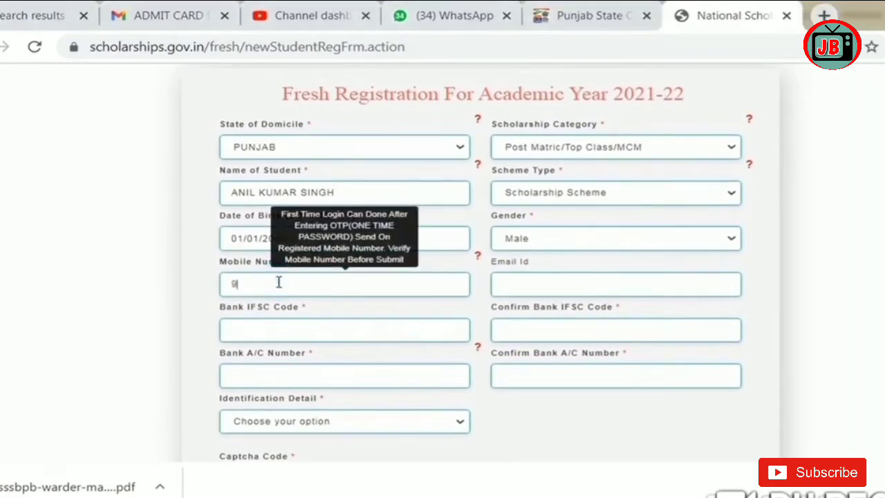
pyautogui.click(571, 284)
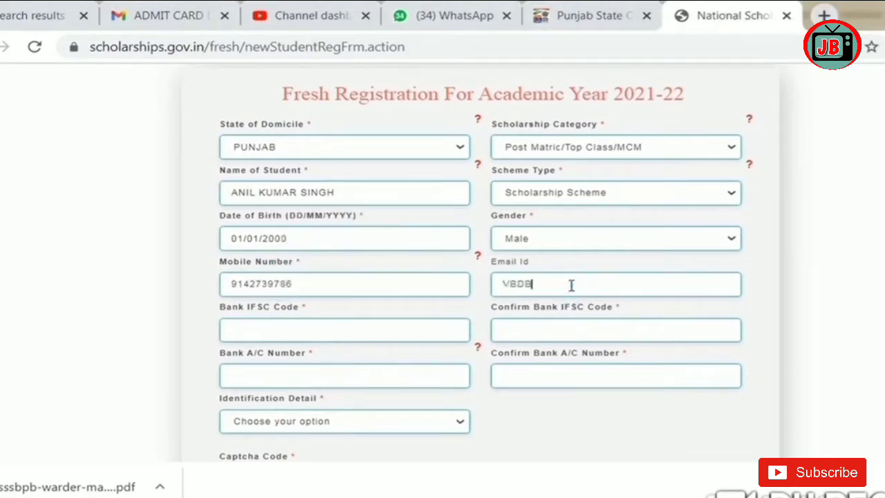
# Step: Enter and confirm the Axis Bank IFSC code and the bank account number
pyautogui.click(412, 330)
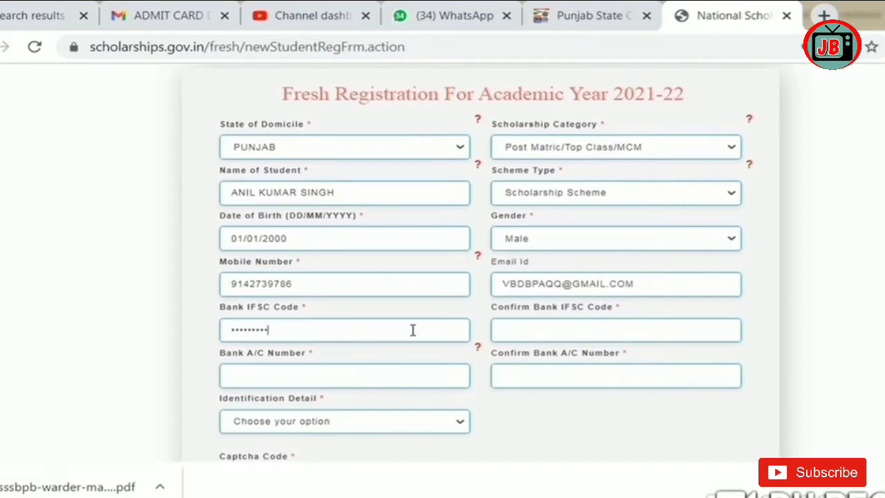
pyautogui.click(551, 325)
pyautogui.write('UTIB000094')
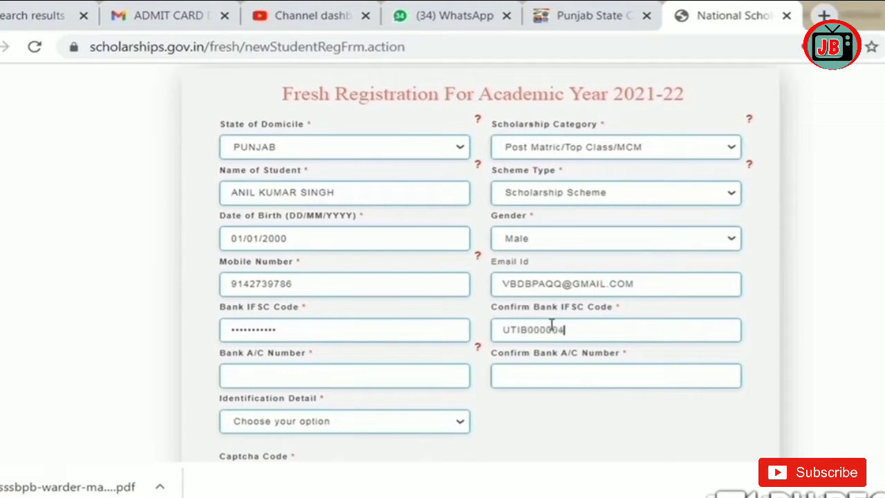
pyautogui.write('2')
pyautogui.click(746, 348)
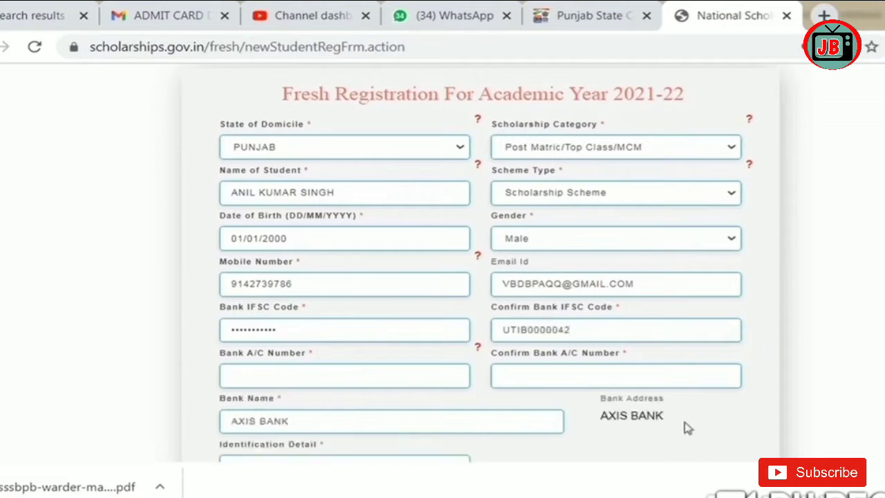
pyautogui.click(248, 378)
pyautogui.write('••••••••••••')
pyautogui.click(510, 377)
pyautogui.write('123456789123456')
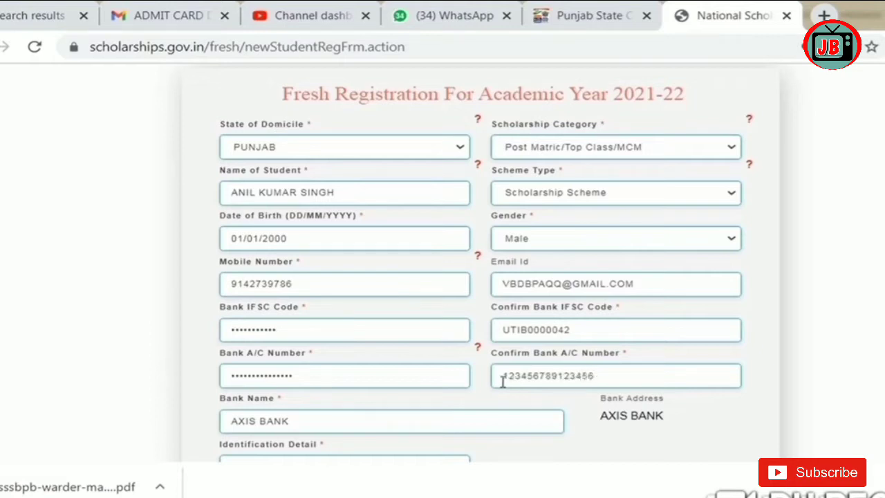
# Step: Choose Aadhaar as identification, enter the Aadhaar number, and fill in the captcha
pyautogui.scroll(-2, 525, 386)
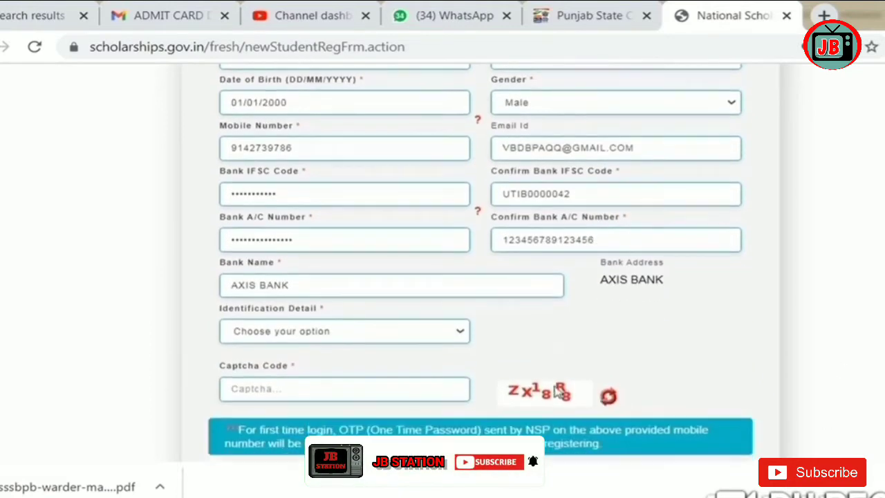
pyautogui.click(376, 331)
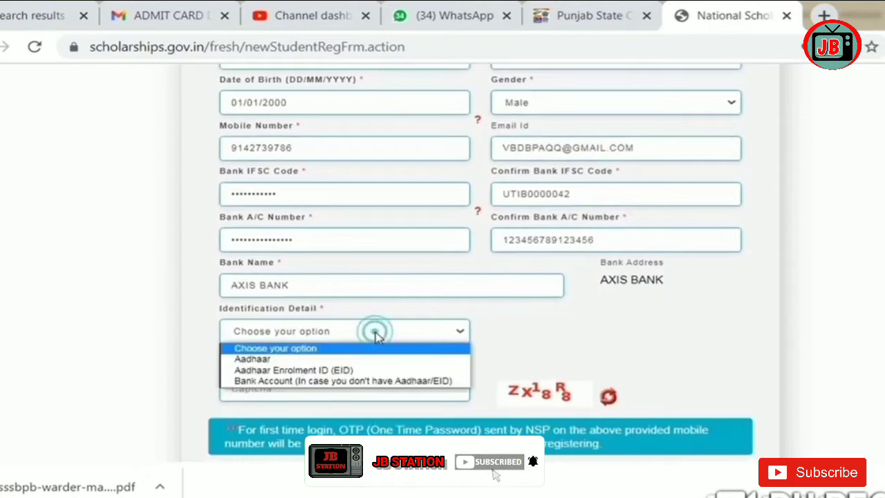
pyautogui.click(349, 359)
pyautogui.click(566, 322)
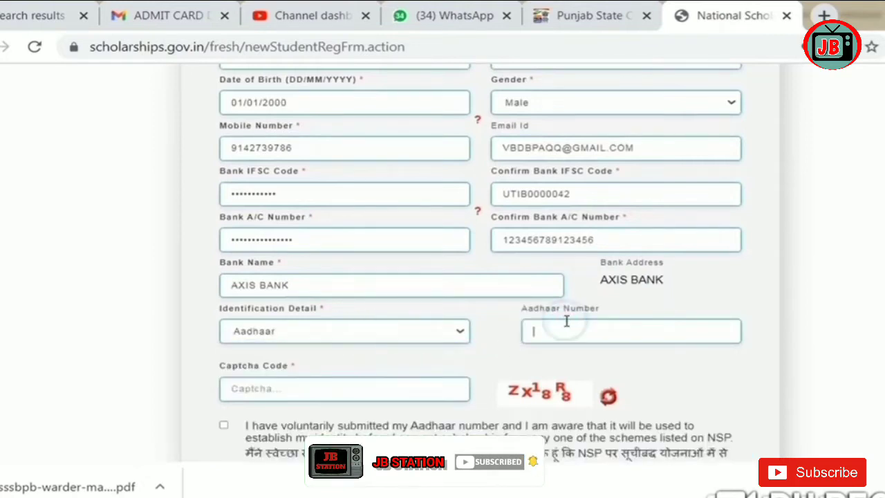
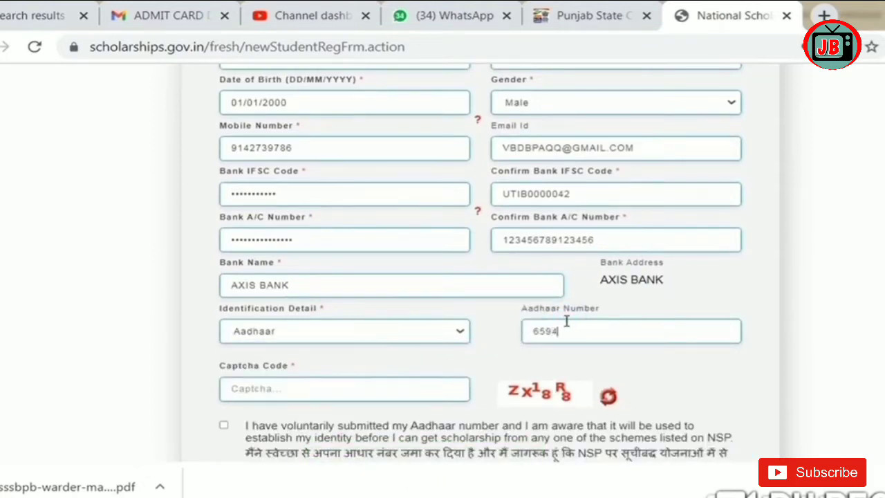
pyautogui.click(356, 391)
pyautogui.click(357, 388)
pyautogui.click(358, 435)
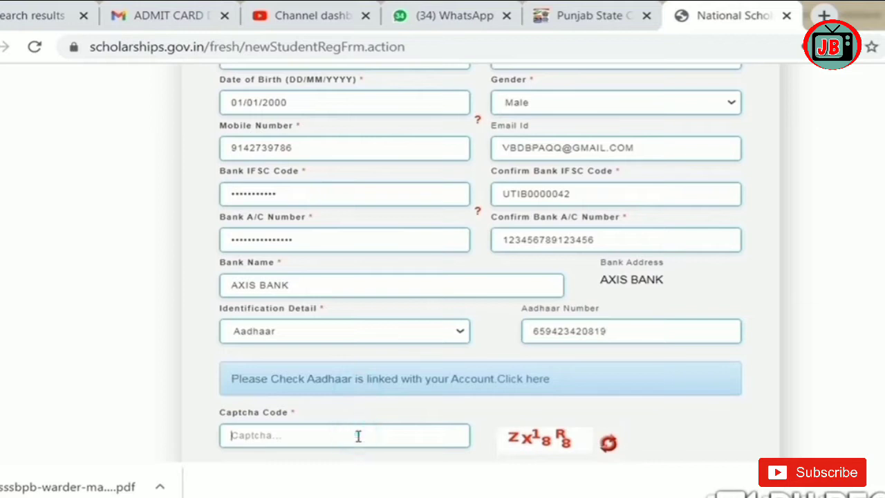
pyautogui.write('ZX18R8')
# Step: Tick all three Aadhaar consent declarations and submit the registration
pyautogui.scroll(-5, 266, 223)
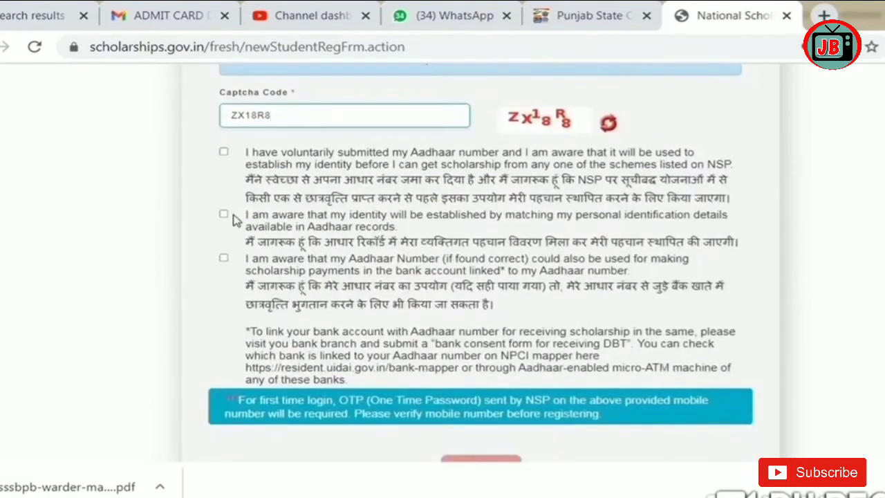
pyautogui.click(224, 151)
pyautogui.click(223, 213)
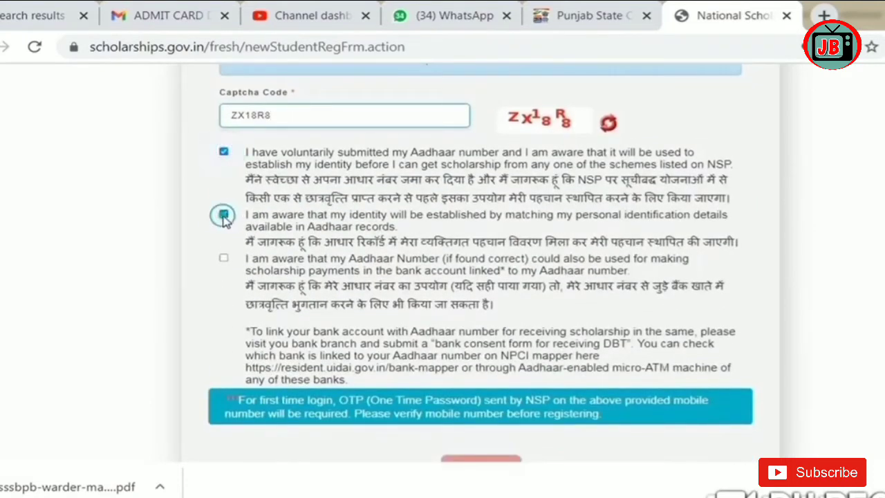
pyautogui.click(224, 257)
pyautogui.scroll(-1, 528, 413)
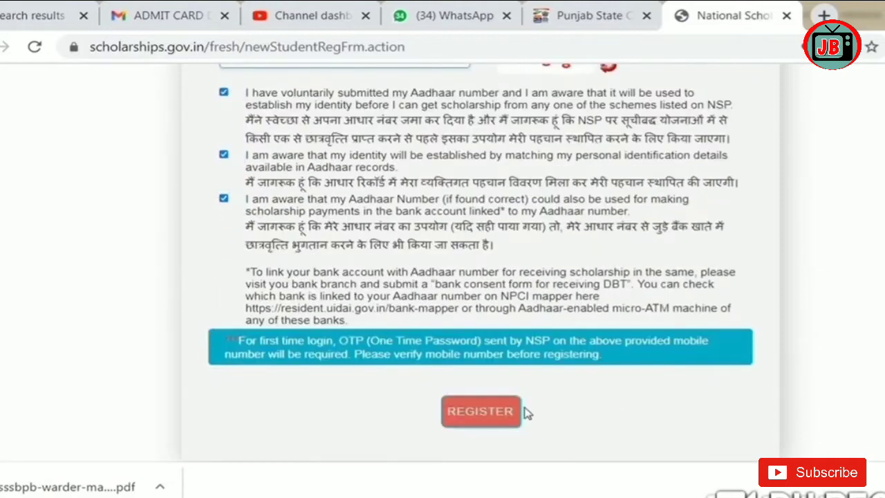
pyautogui.click(474, 418)
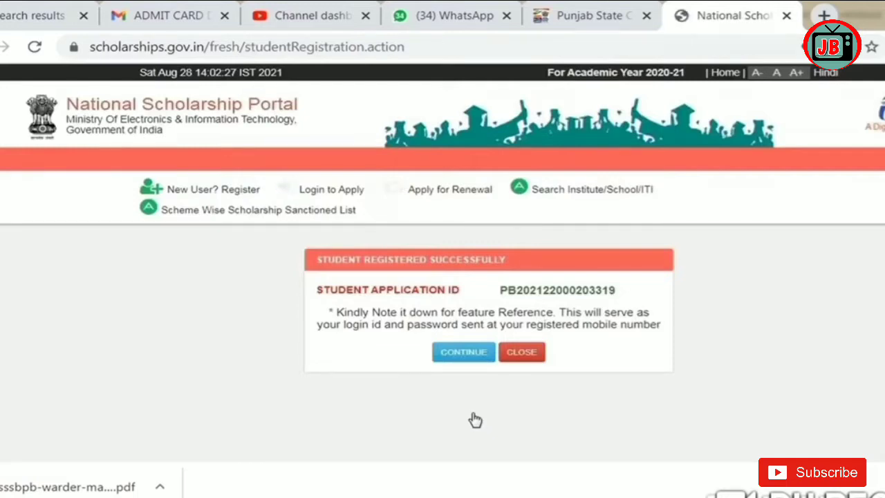
# Step: Proceed to login and enter the new application ID and password
pyautogui.click(462, 354)
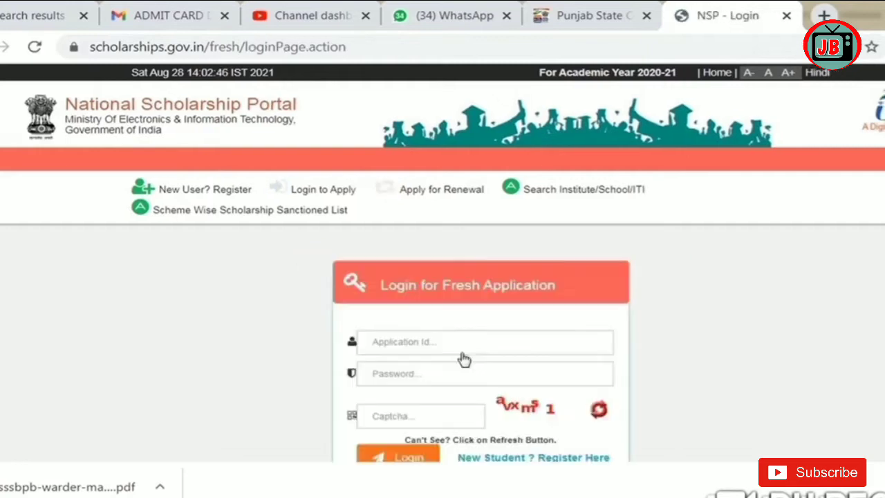
pyautogui.click(464, 344)
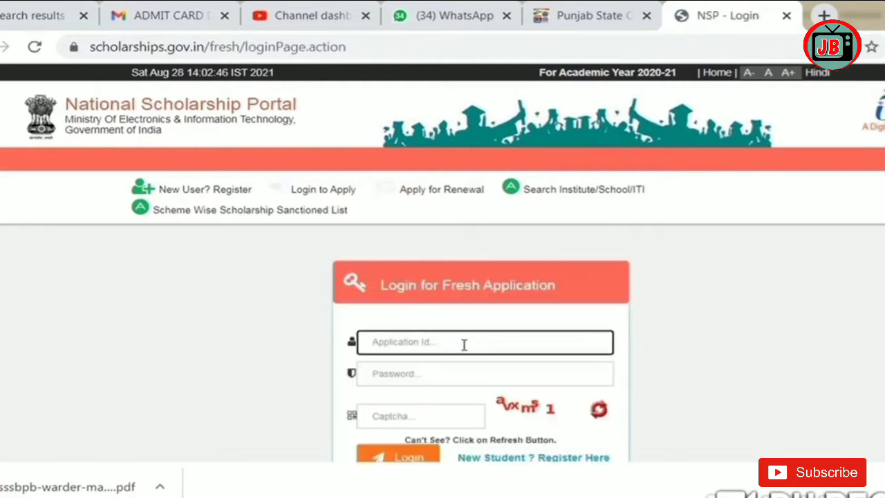
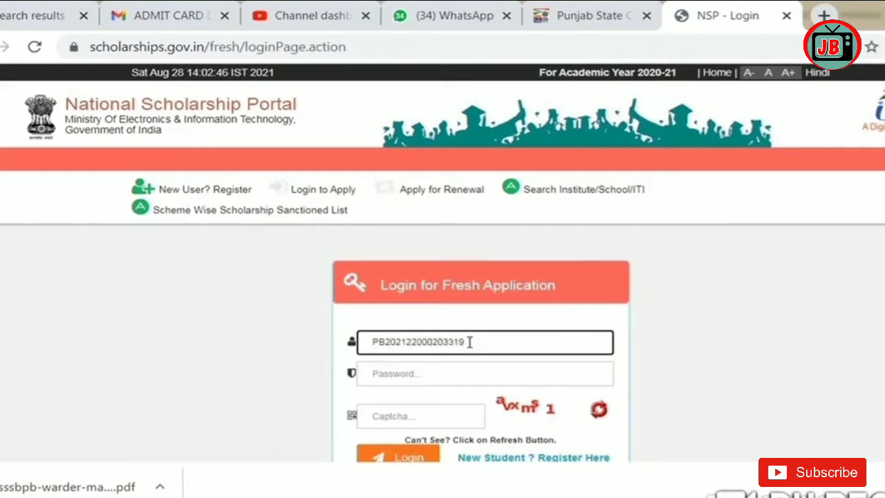
pyautogui.click(468, 363)
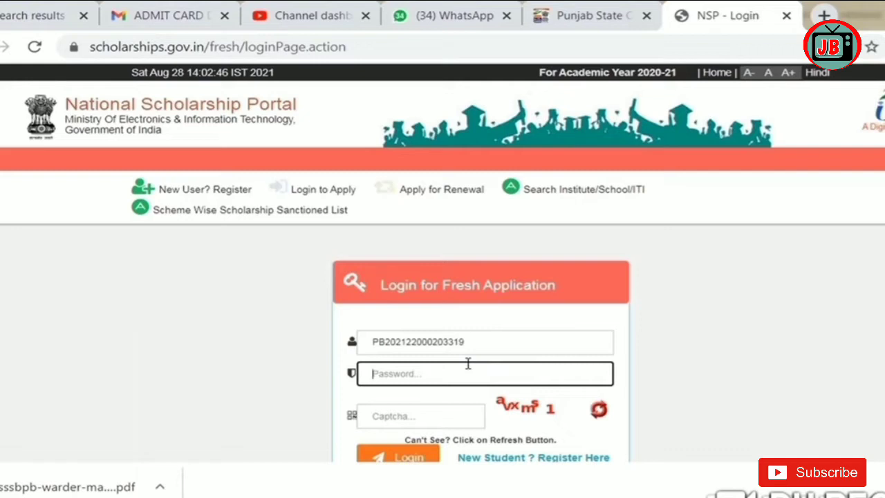
pyautogui.write('••')
pyautogui.press('BackSpace')
pyautogui.press('BackSpace')
pyautogui.press('BackSpace')
pyautogui.press('BackSpace')
pyautogui.press('BackSpace')
pyautogui.write('••••••')
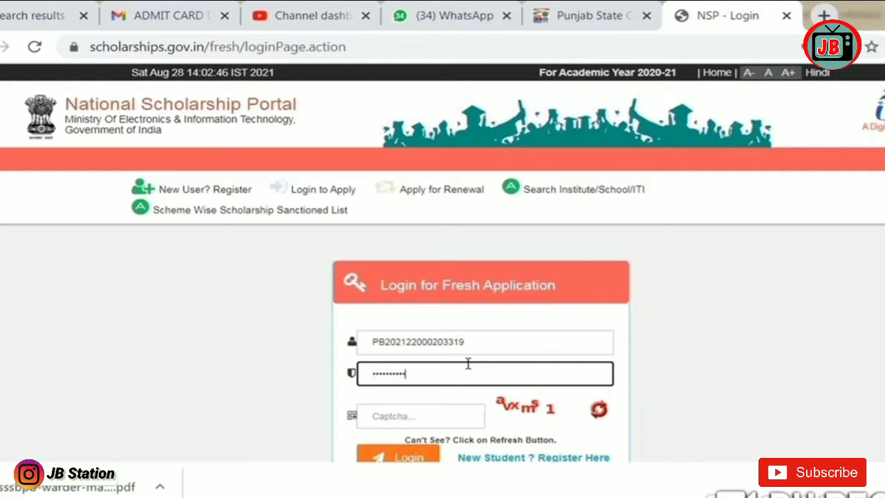
# Step: Fill in the login captcha and submit the login details
pyautogui.click(436, 415)
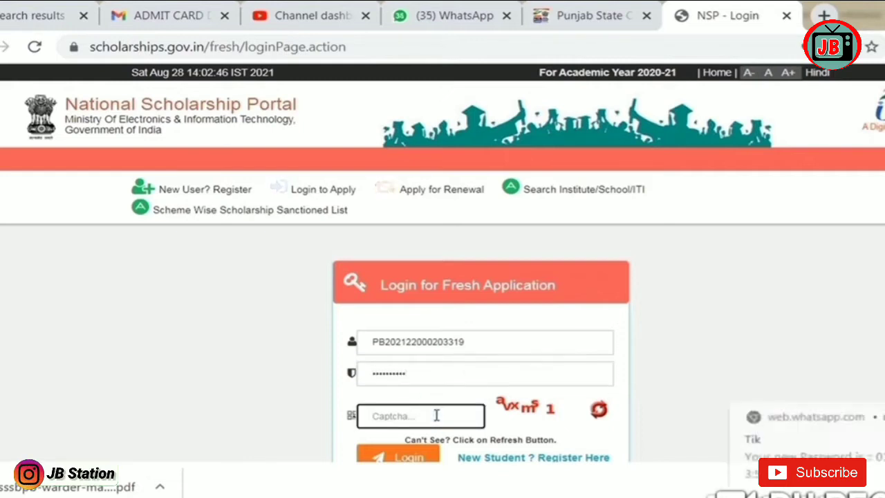
pyautogui.write('av')
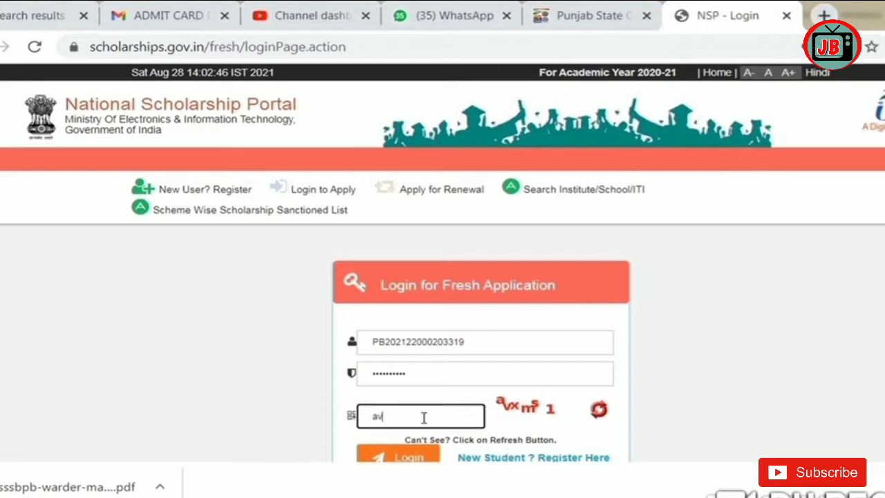
pyautogui.write('xms1')
pyautogui.scroll(-3, 424, 417)
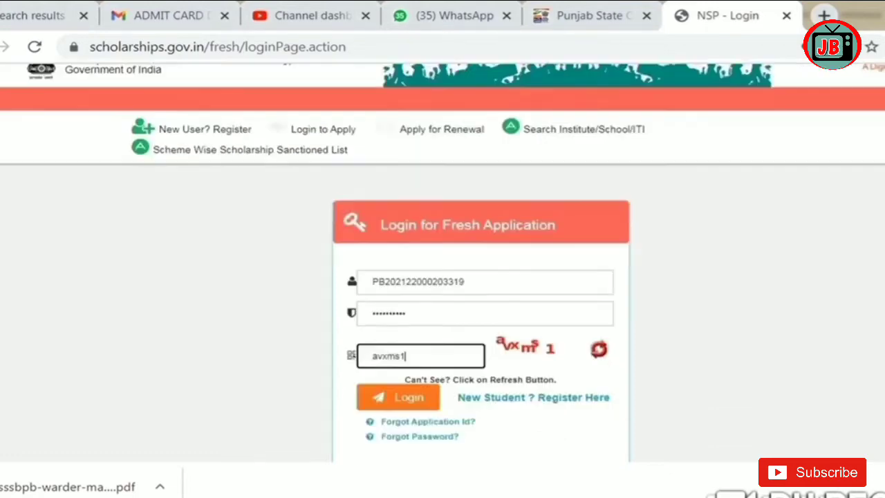
pyautogui.click(400, 375)
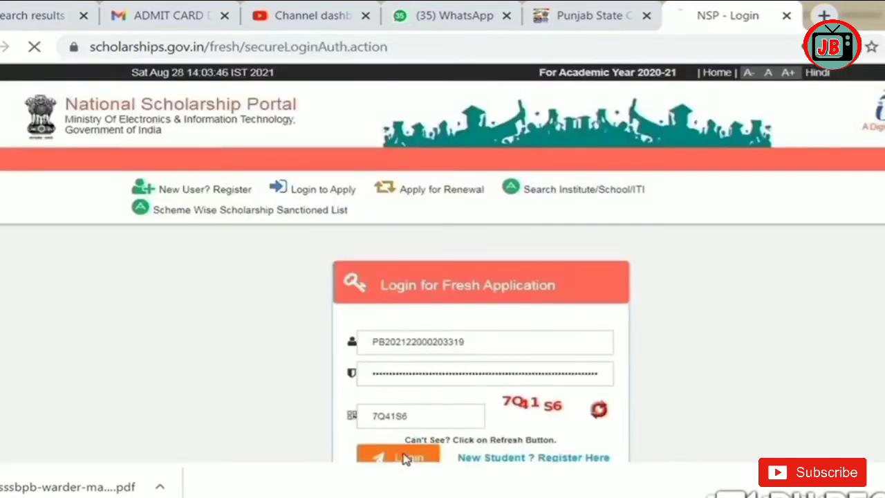
pyautogui.click(406, 458)
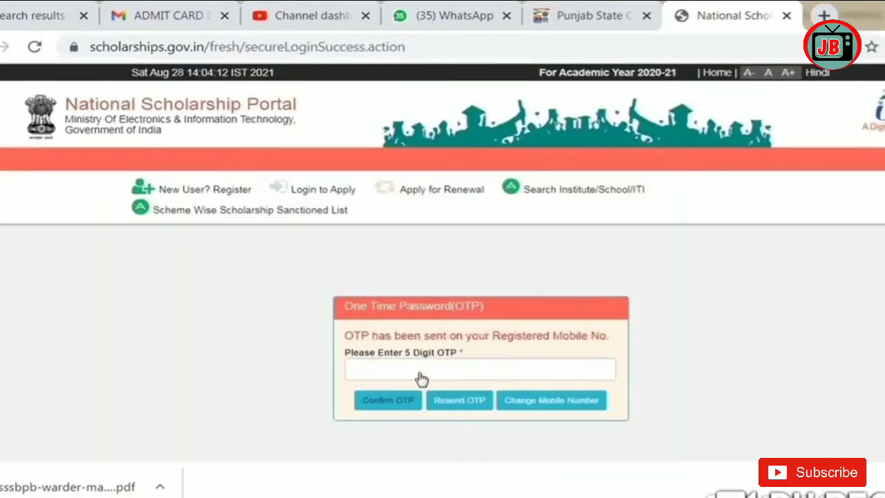
# Step: Enter the 5-digit OTP from the SMS and confirm it
pyautogui.click(418, 370)
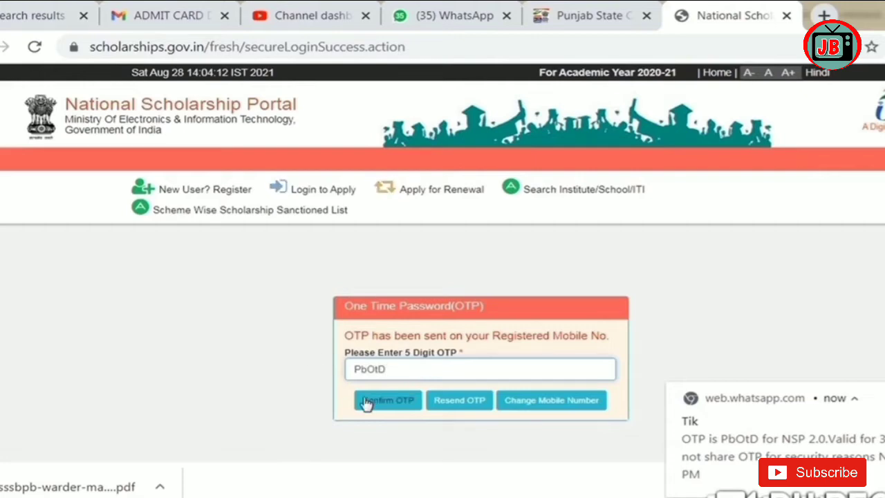
pyautogui.click(367, 402)
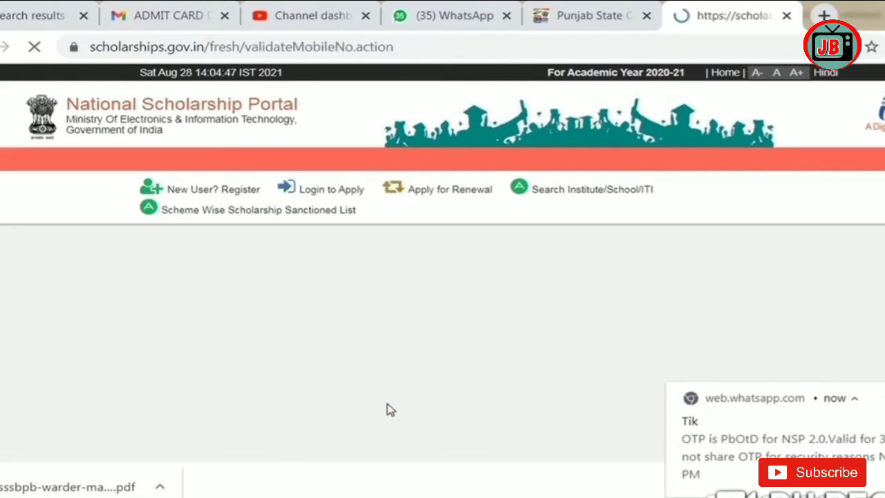
# Step: Enter and confirm a new strong password, then submit it
pyautogui.click(533, 304)
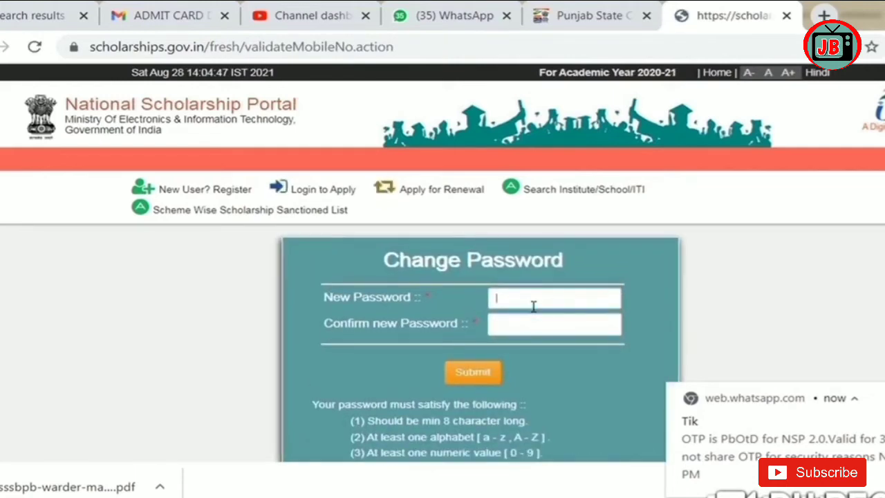
pyautogui.write('••••')
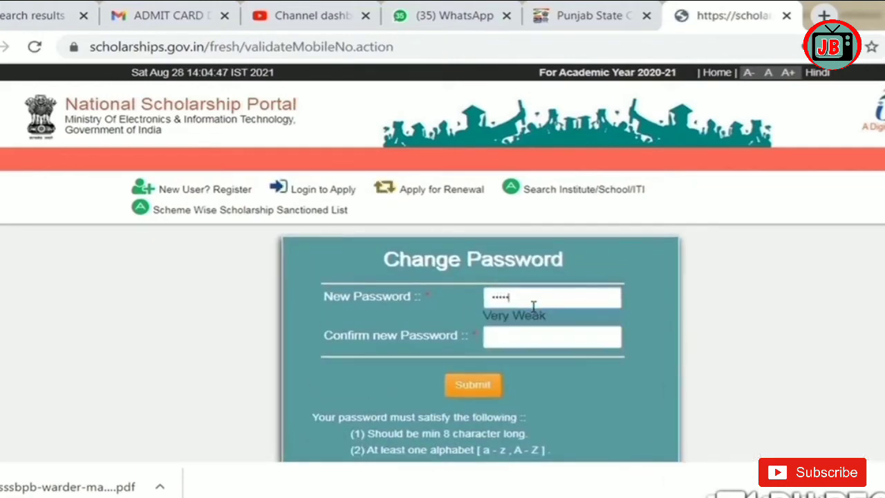
pyautogui.write('•••')
pyautogui.click(519, 339)
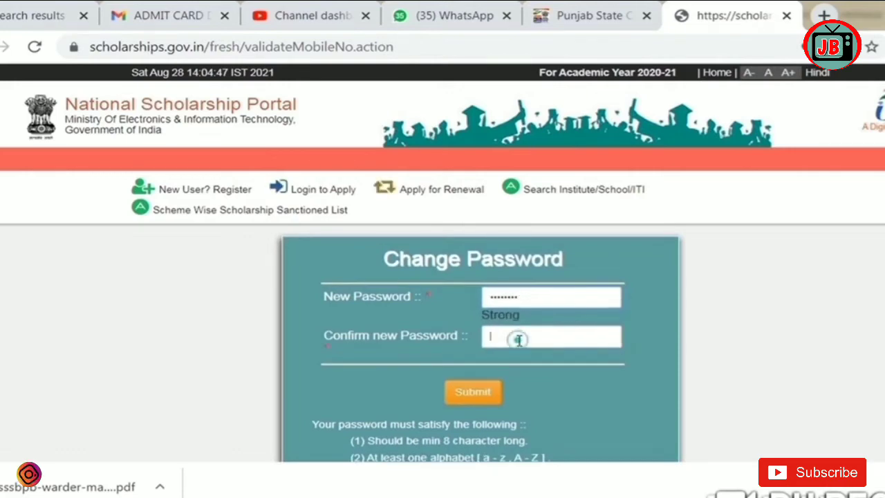
pyautogui.write('•••')
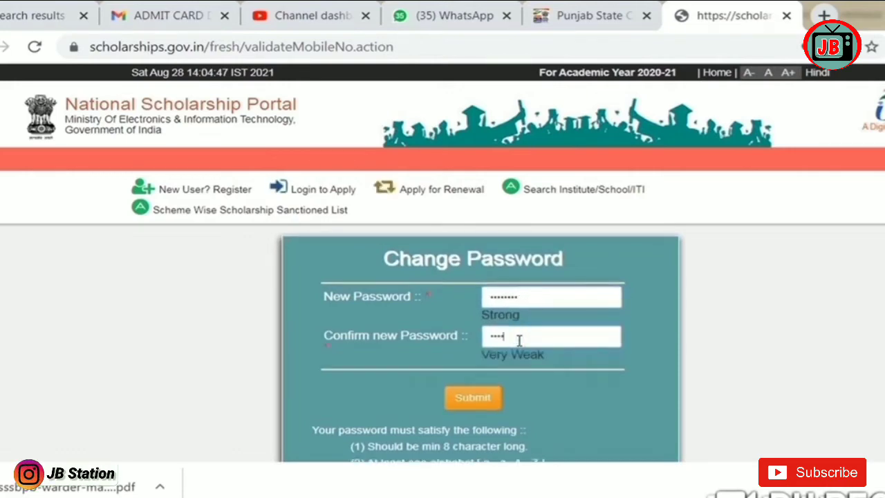
pyautogui.write('••••')
pyautogui.click(480, 399)
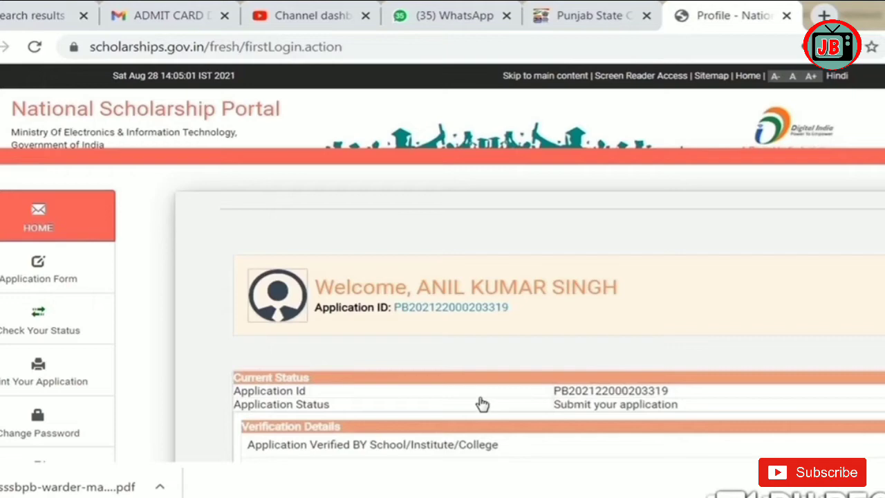
# Step: Open Application Form from the profile page's left menu
pyautogui.scroll(-2, 587, 322)
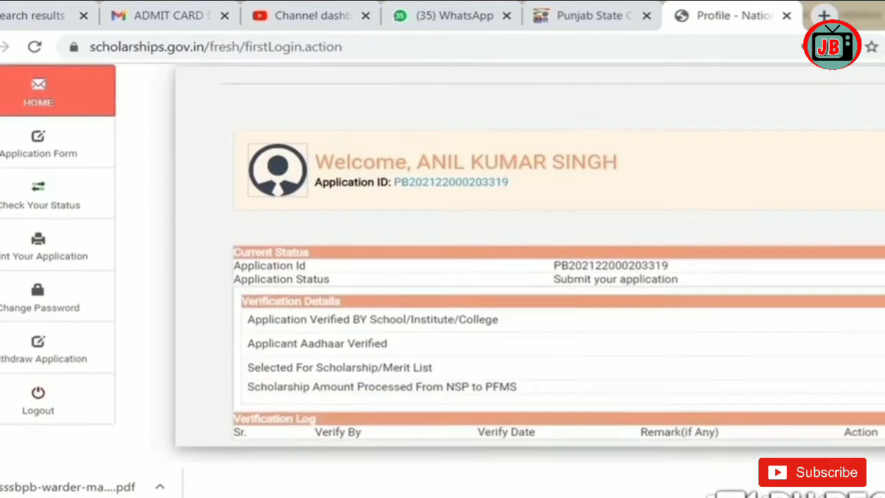
pyautogui.click(44, 131)
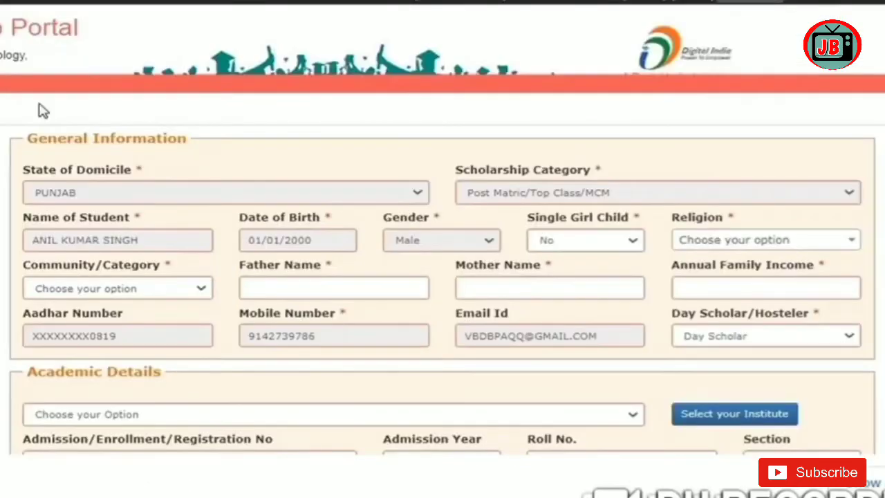
# Step: Set Religion to Others and Community/Category to GENERAL
pyautogui.scroll(-2, 864, 184)
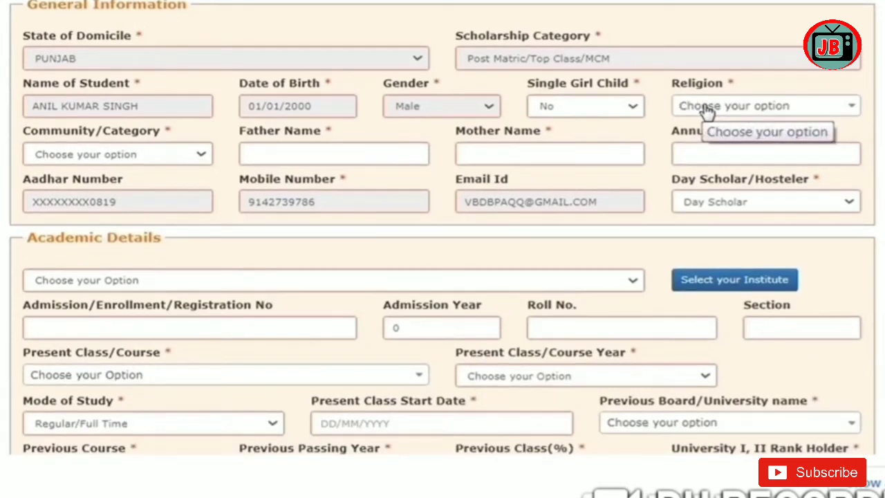
pyautogui.click(602, 109)
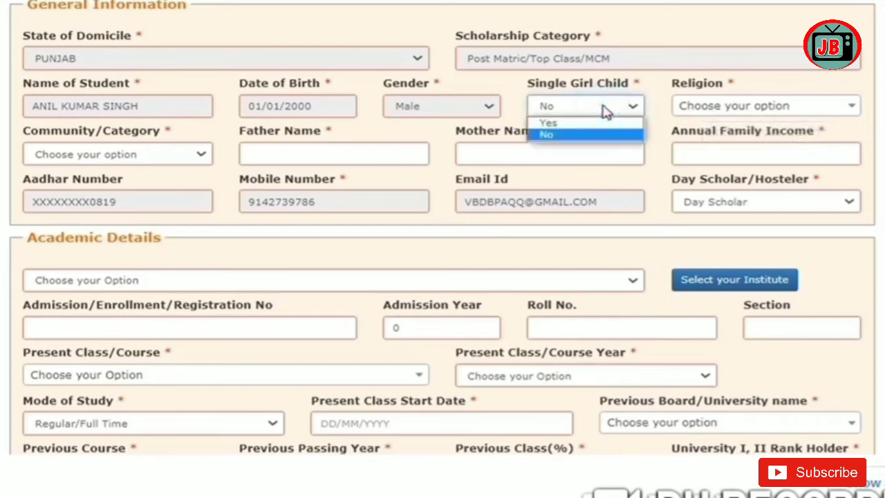
pyautogui.click(708, 107)
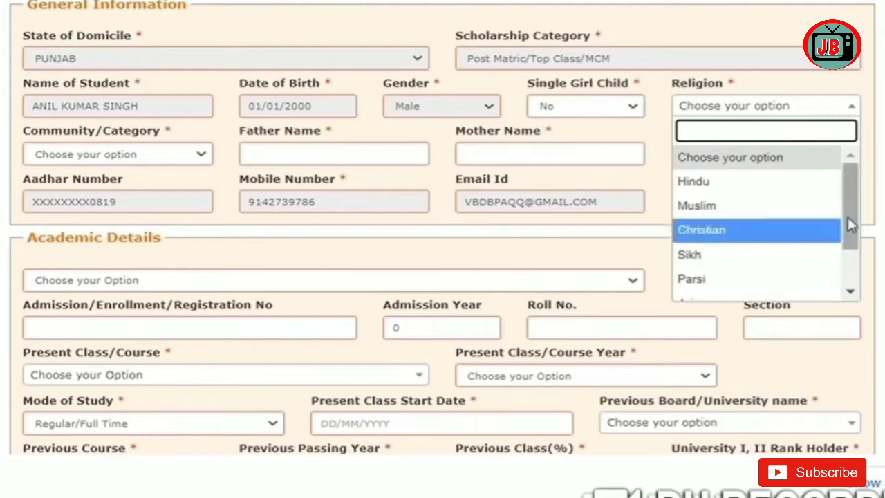
pyautogui.moveTo(849, 219); pyautogui.dragTo(851, 257)
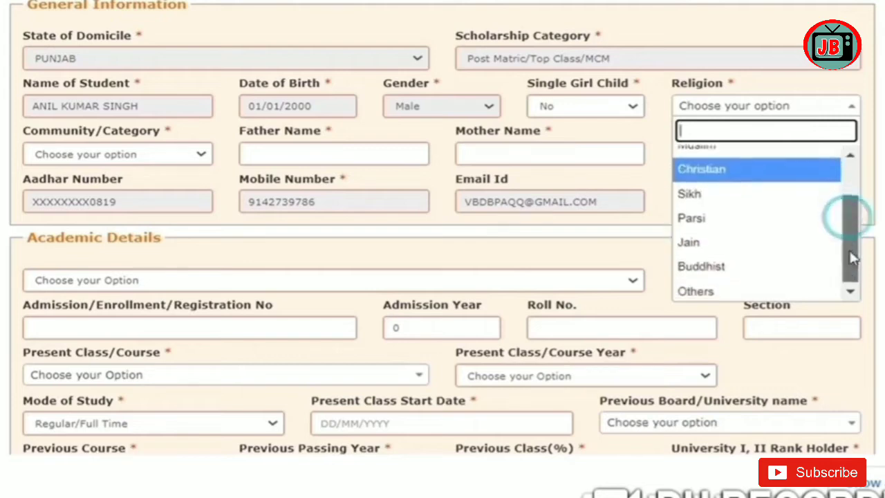
pyautogui.click(697, 291)
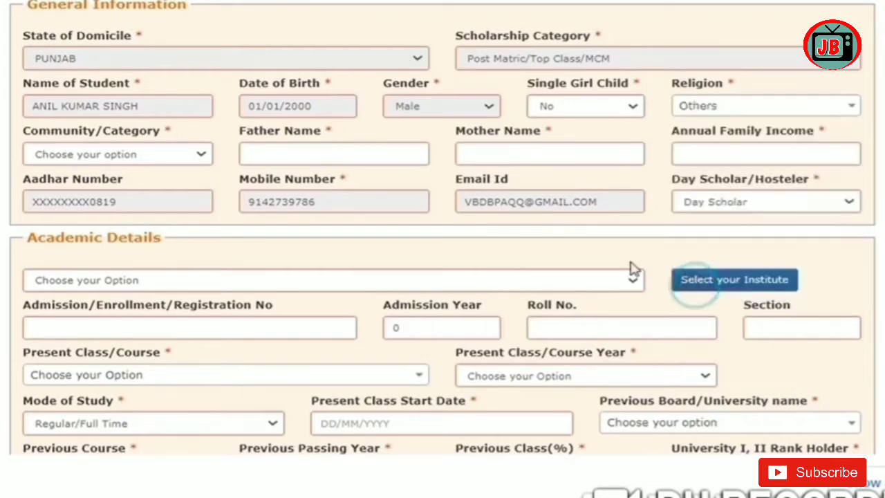
pyautogui.click(155, 161)
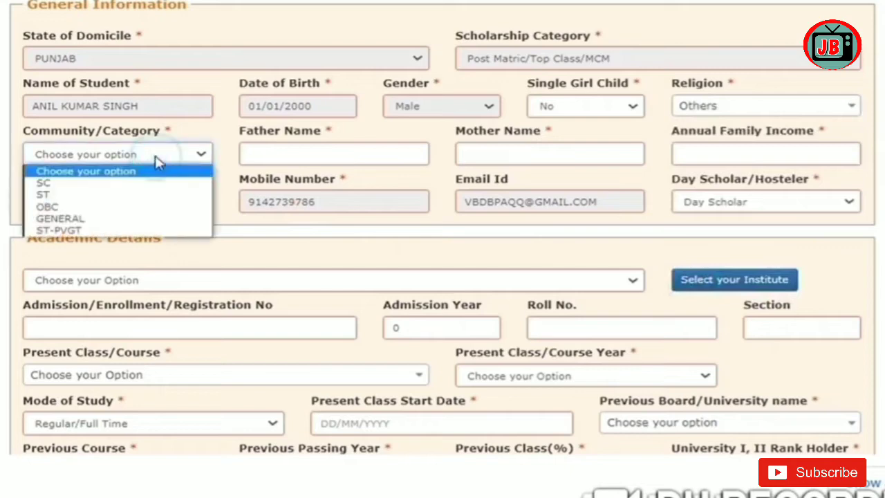
pyautogui.click(69, 219)
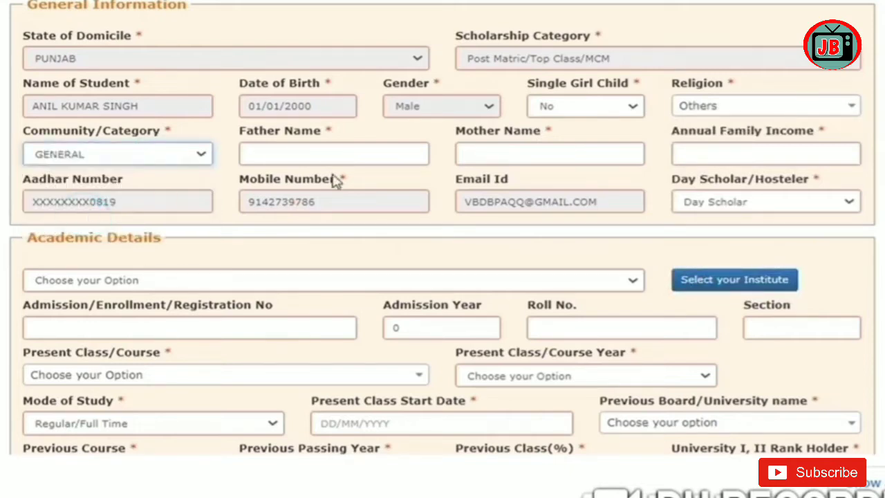
# Step: Enter the father's and mother's names, family income 100000, and keep Day Scholar
pyautogui.click(360, 158)
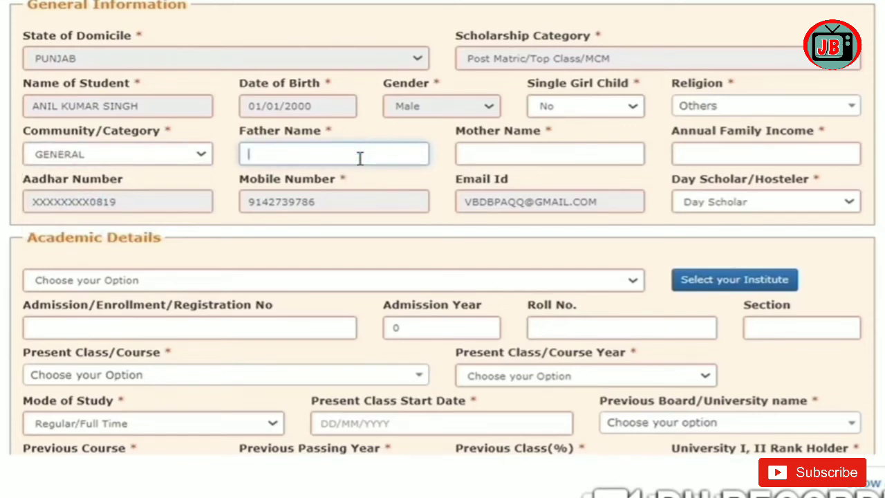
pyautogui.press('Tab')
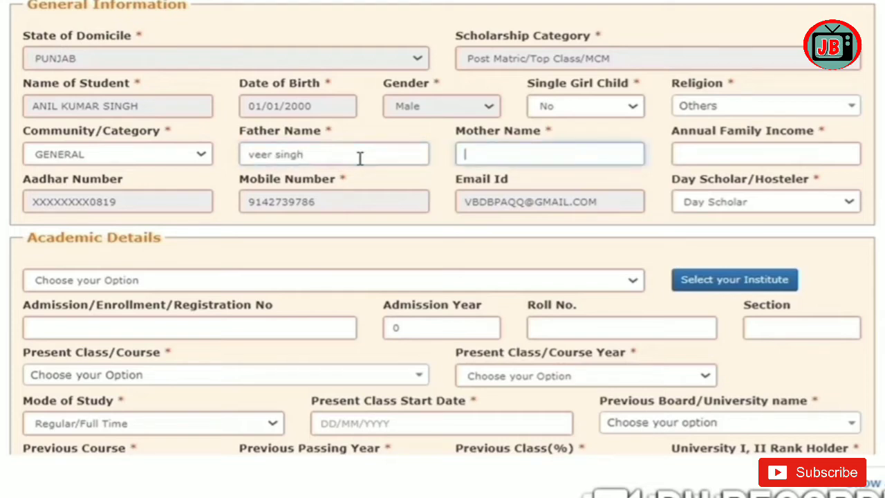
pyautogui.write('VEENA')
pyautogui.click(700, 155)
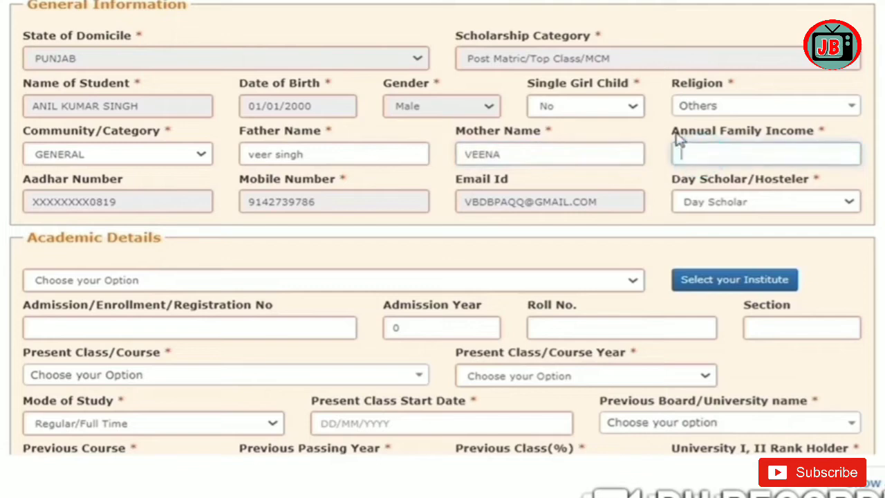
pyautogui.write('100000')
pyautogui.click(756, 201)
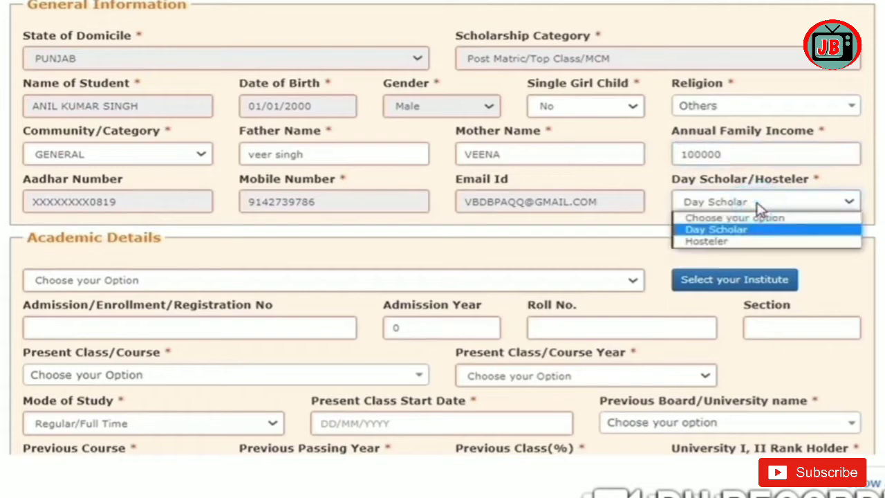
pyautogui.click(758, 202)
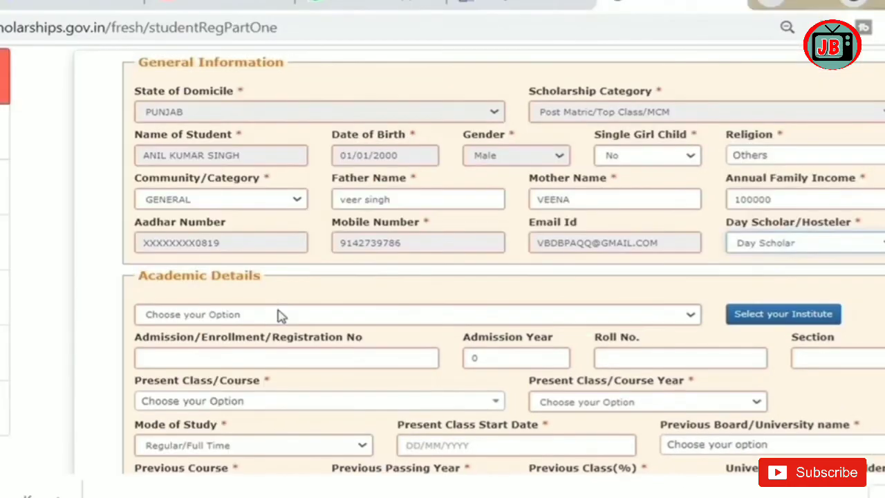
pyautogui.click(181, 279)
# Step: List institutes for PUNJAB, MOGA and select SANT BABA JAMIT SINGH ITC
pyautogui.click(241, 154)
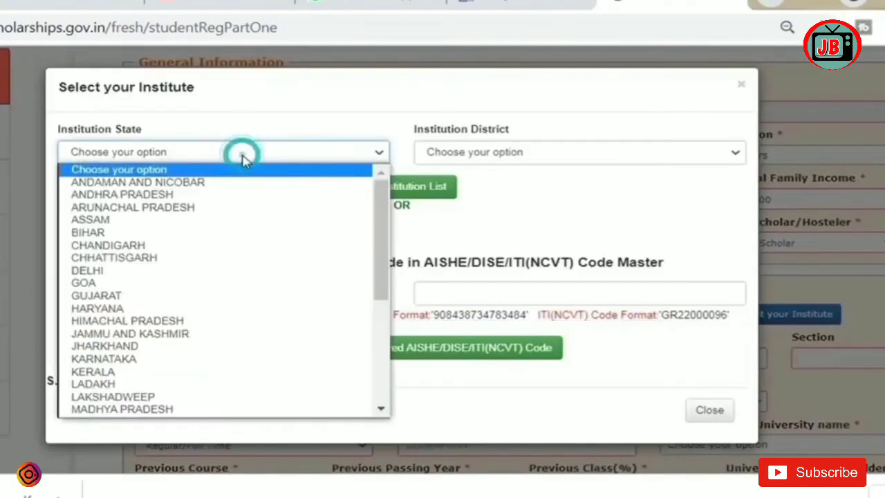
pyautogui.moveTo(380, 256); pyautogui.dragTo(387, 352)
pyautogui.click(191, 329)
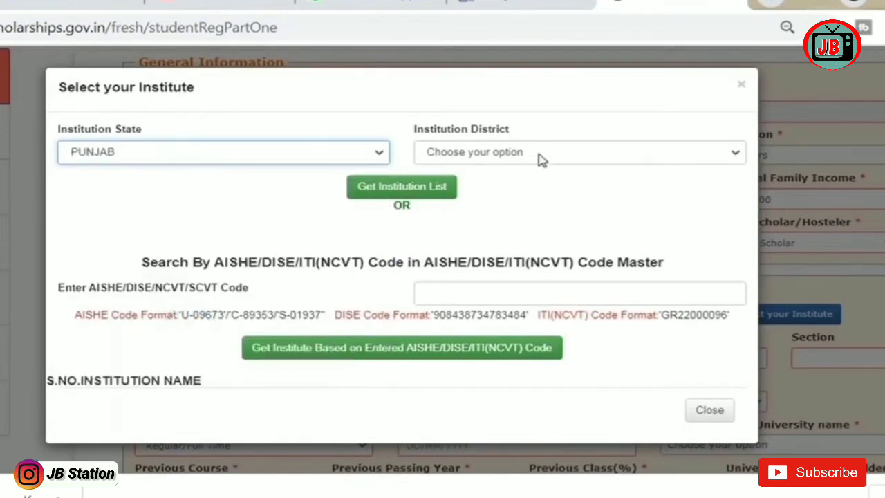
pyautogui.click(539, 153)
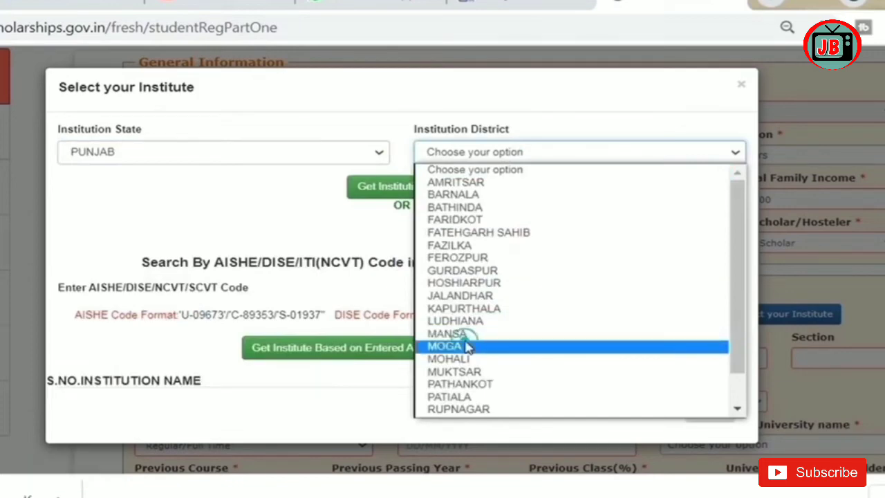
pyautogui.click(468, 346)
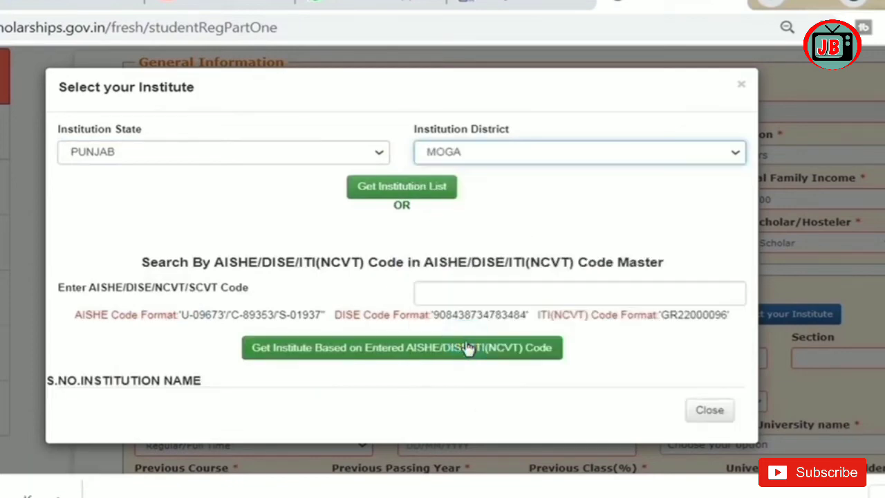
pyautogui.click(406, 191)
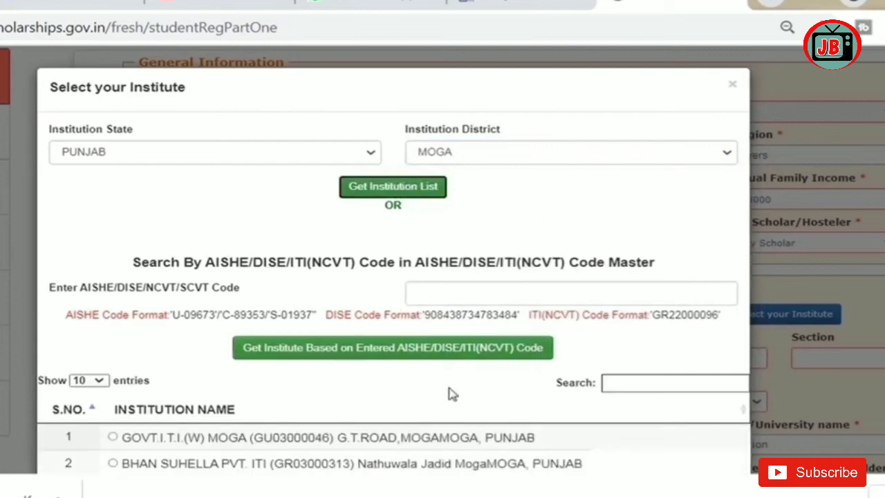
pyautogui.scroll(-3, 393, 277)
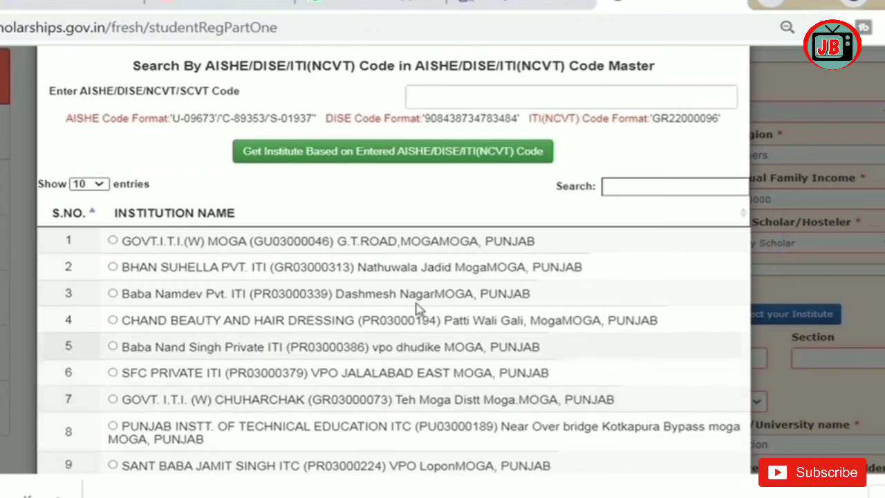
pyautogui.click(111, 465)
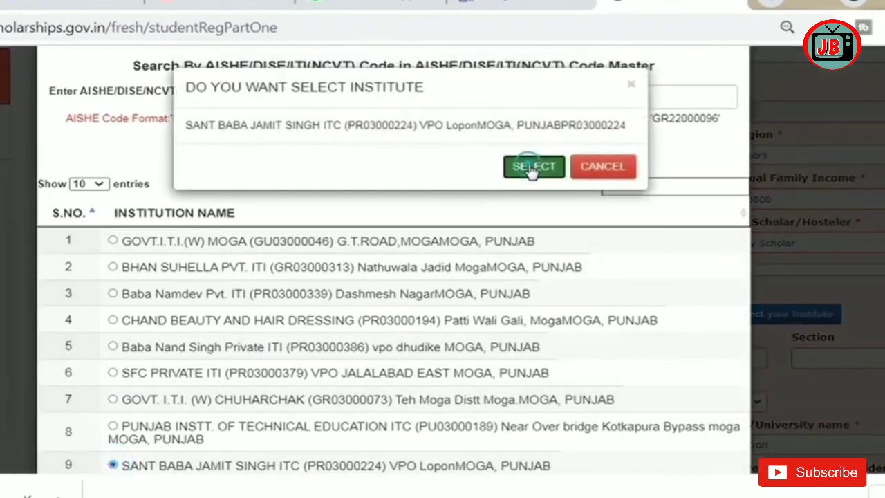
pyautogui.click(533, 166)
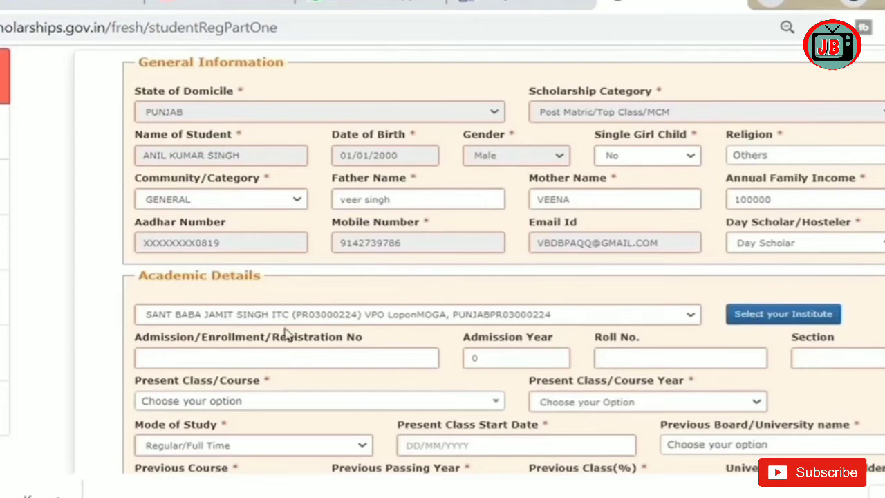
# Step: Enter admission number 125, admission year 2020, roll number 25 and section A
pyautogui.click(237, 357)
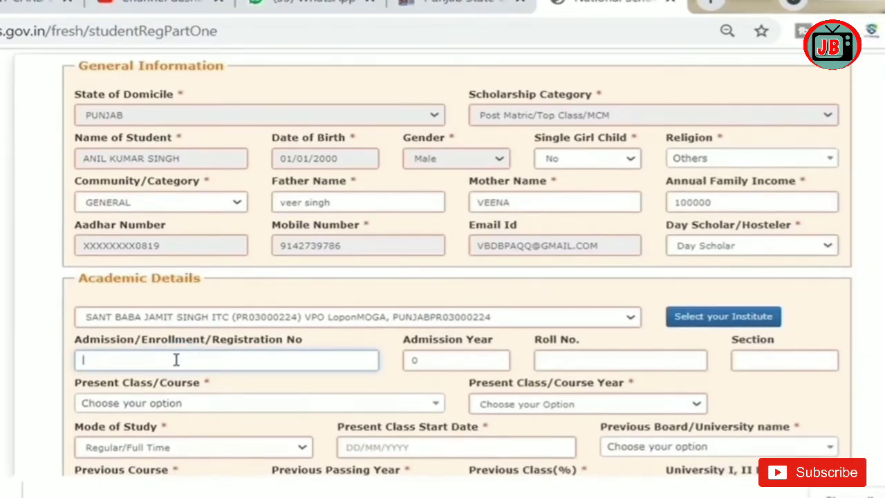
pyautogui.write('125')
pyautogui.doubleClick(419, 360)
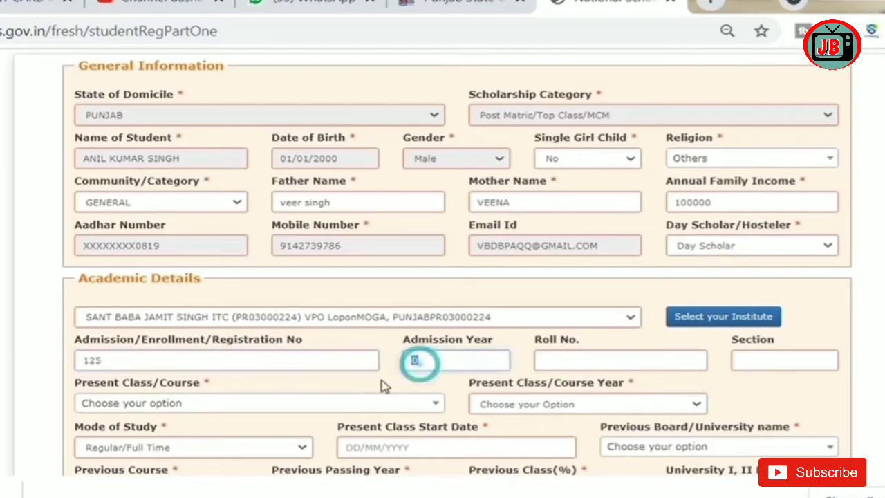
pyautogui.write('2020')
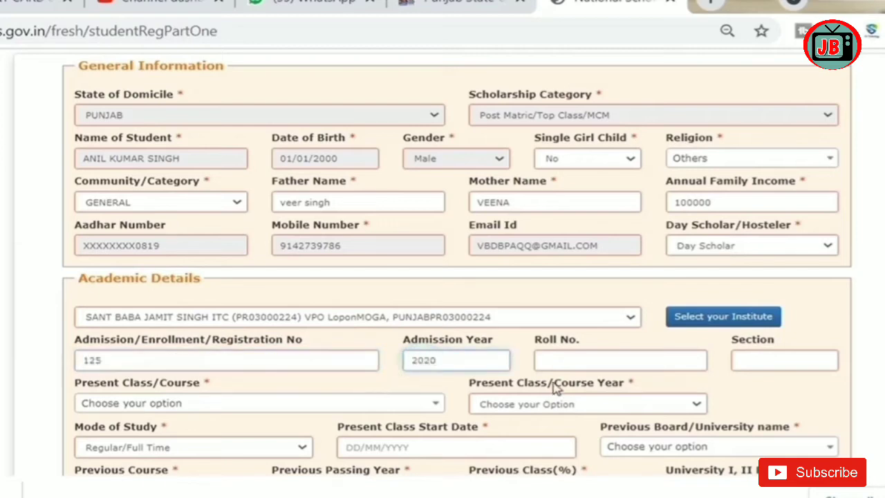
pyautogui.click(577, 360)
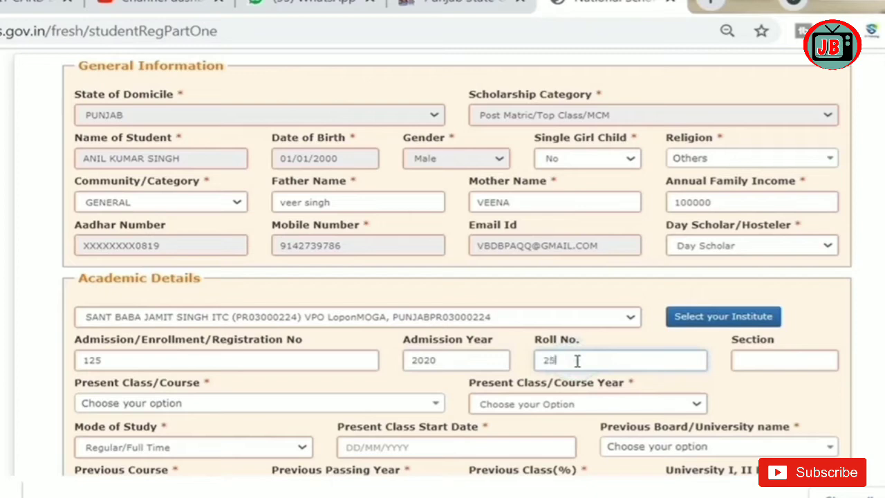
pyautogui.click(803, 358)
# Step: Set the present course to I.T.I(PLUMBER) - 1 YEAR, course year 1, starting 03/08/2021
pyautogui.click(213, 412)
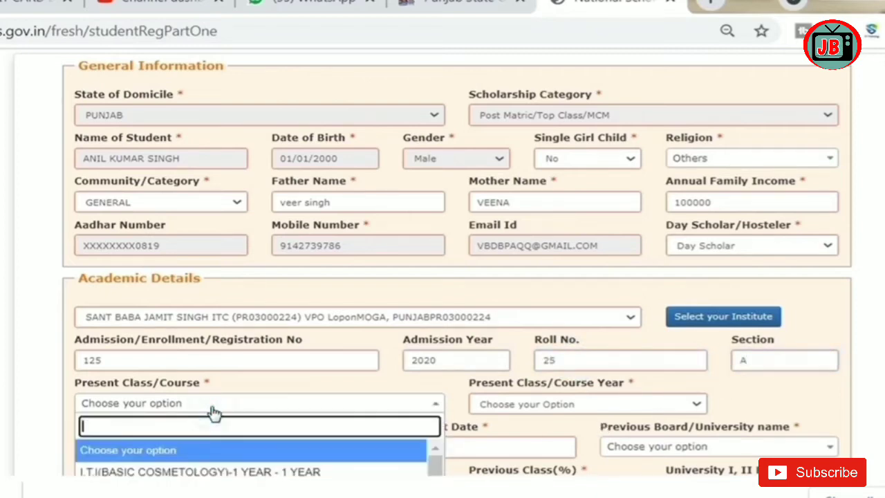
pyautogui.scroll(-3, 139, 286)
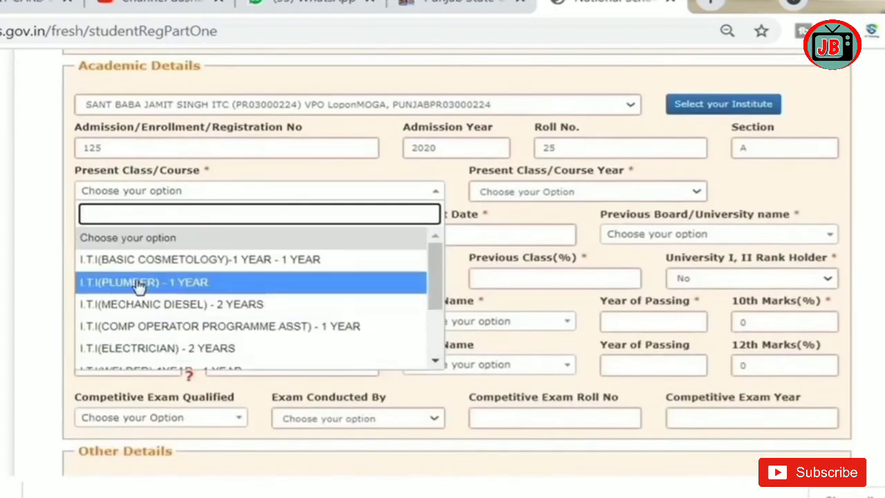
pyautogui.click(138, 286)
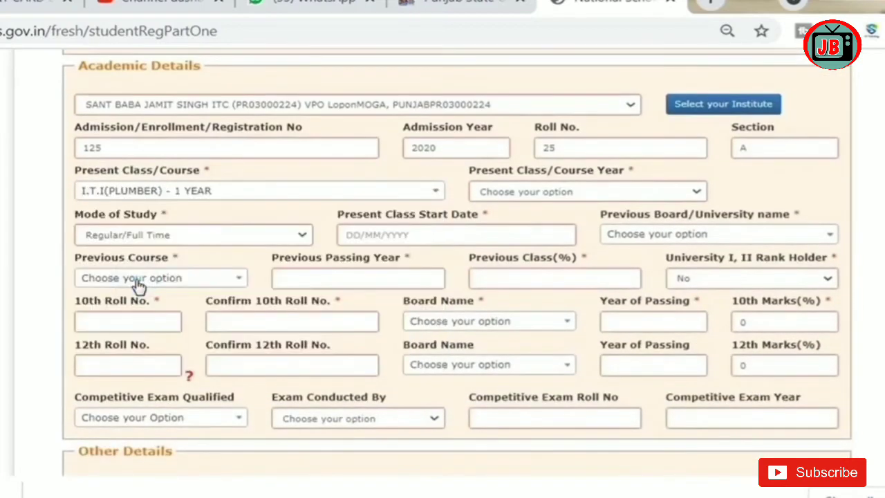
pyautogui.click(522, 192)
pyautogui.click(499, 218)
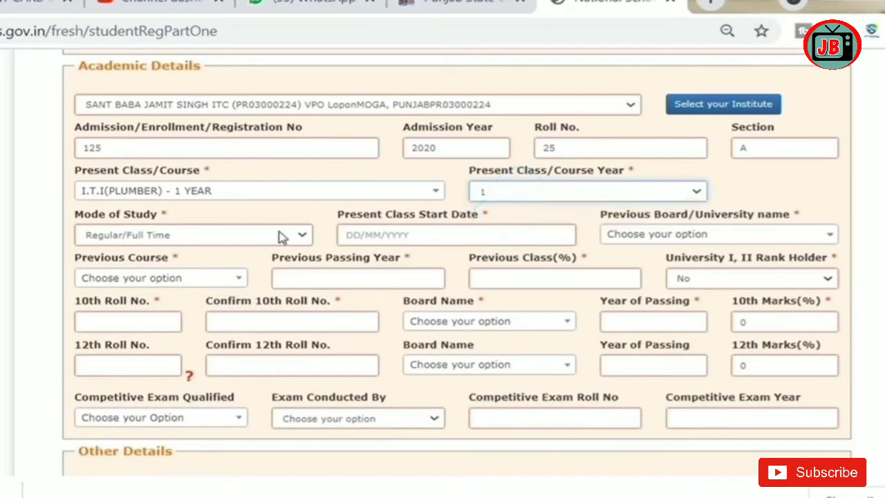
pyautogui.click(394, 234)
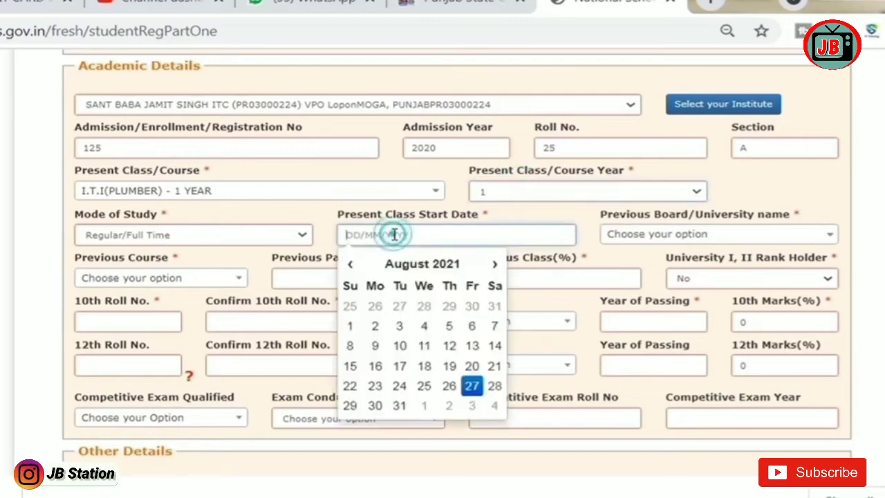
pyautogui.click(399, 327)
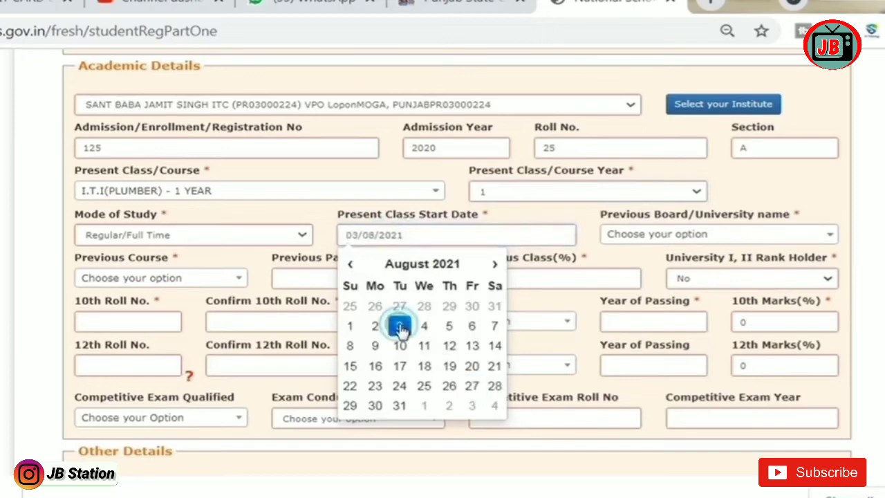
# Step: Select PUNJAB SCHOOL EDUCATION BOARD as the previous board/university
pyautogui.click(653, 234)
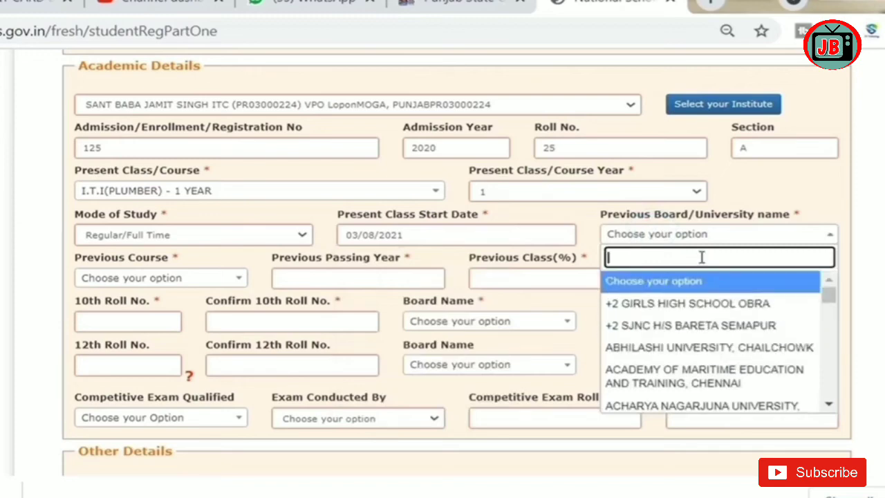
pyautogui.write('PUNJAB')
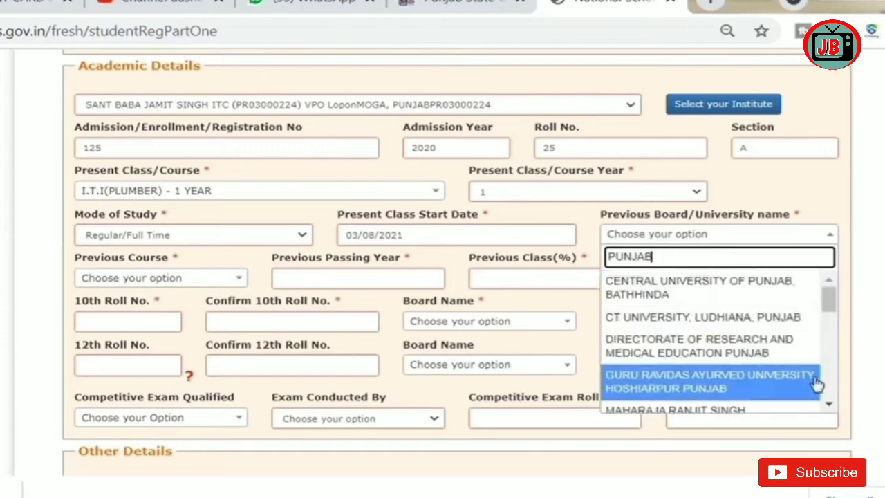
pyautogui.click(829, 403)
pyautogui.click(829, 404)
pyautogui.click(829, 404)
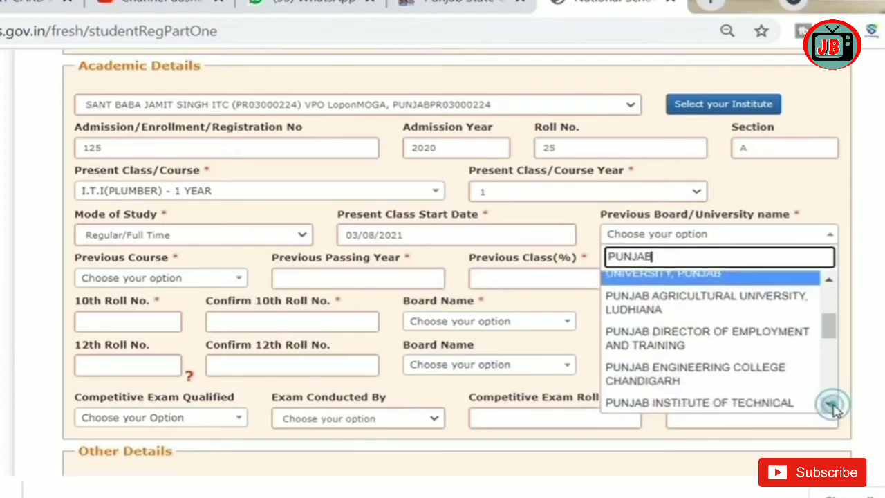
pyautogui.click(829, 405)
pyautogui.click(829, 405)
pyautogui.click(830, 405)
pyautogui.click(829, 406)
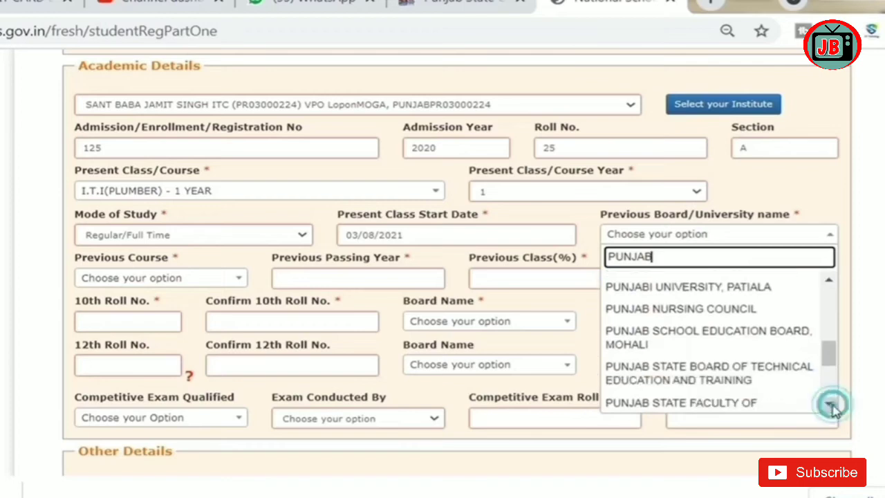
pyautogui.click(683, 350)
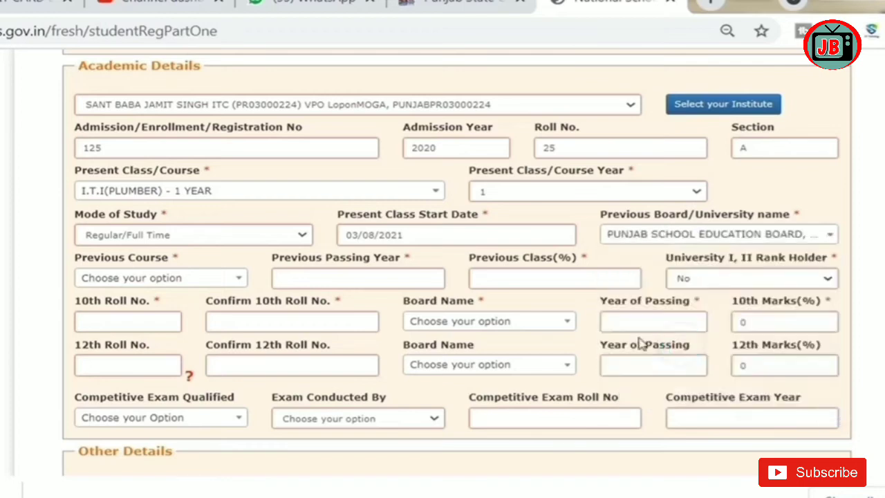
# Step: Set the previous course to HSC/Intermediate [12th], passed 2020 with 59.00 percent
pyautogui.click(190, 279)
pyautogui.click(152, 370)
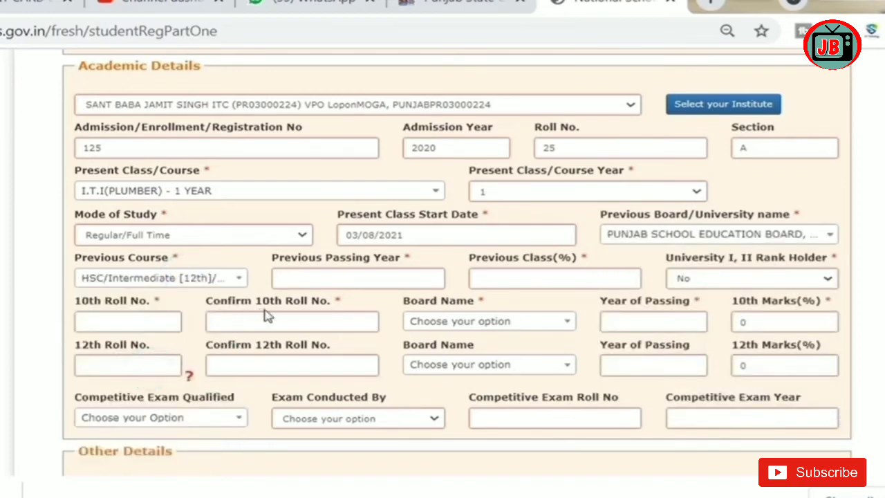
pyautogui.click(318, 278)
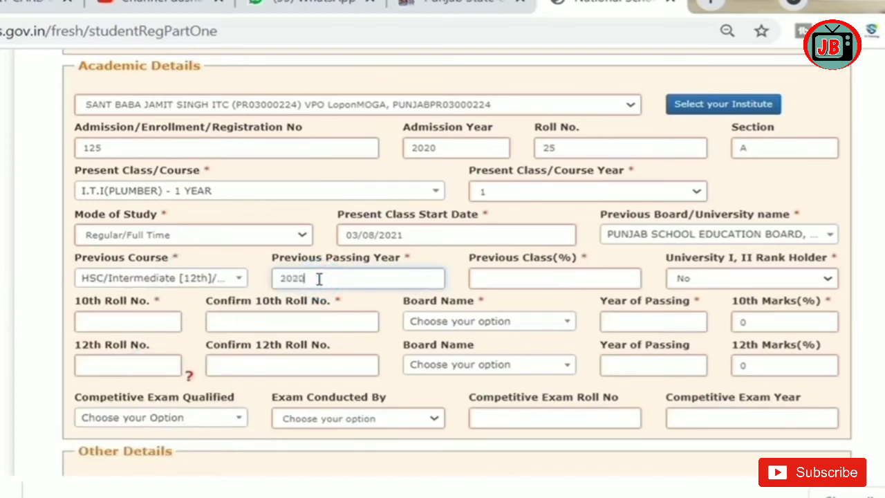
pyautogui.click(478, 280)
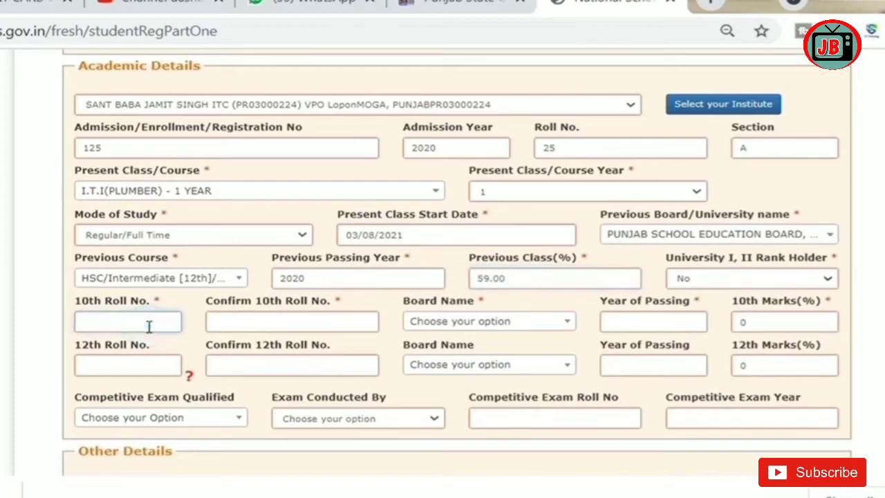
pyautogui.write('1')
# Step: Confirm the 10th roll number, choose PUNJAB SCHOOL EDUCATION BOARD, MOHALI, year 2018 and marks 65
pyautogui.click(247, 320)
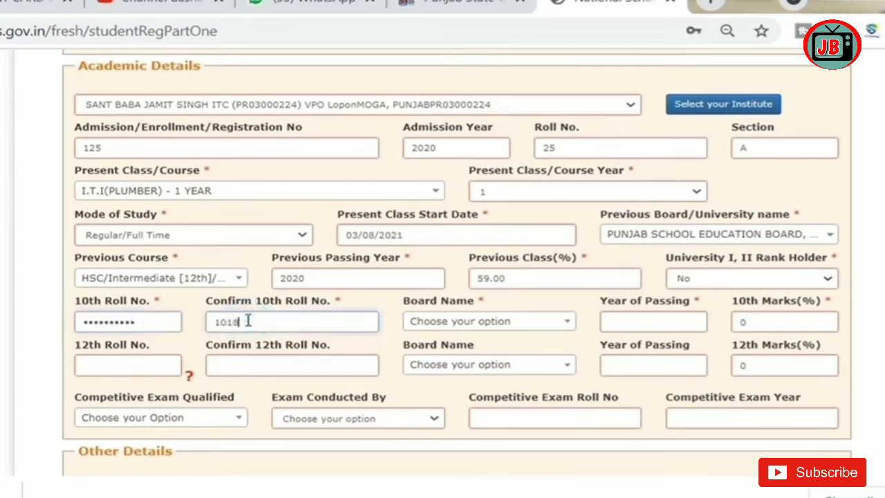
pyautogui.click(527, 333)
pyautogui.write('PUNJ')
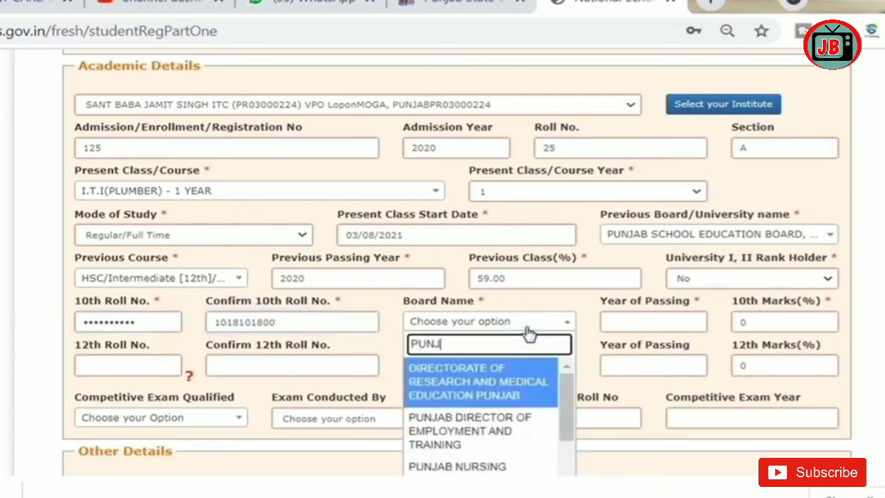
pyautogui.write('AB SC')
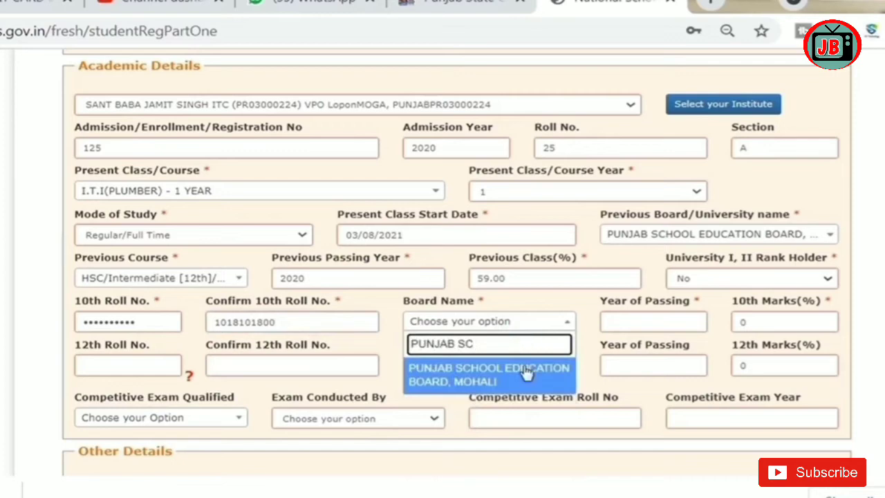
pyautogui.click(526, 373)
pyautogui.click(626, 321)
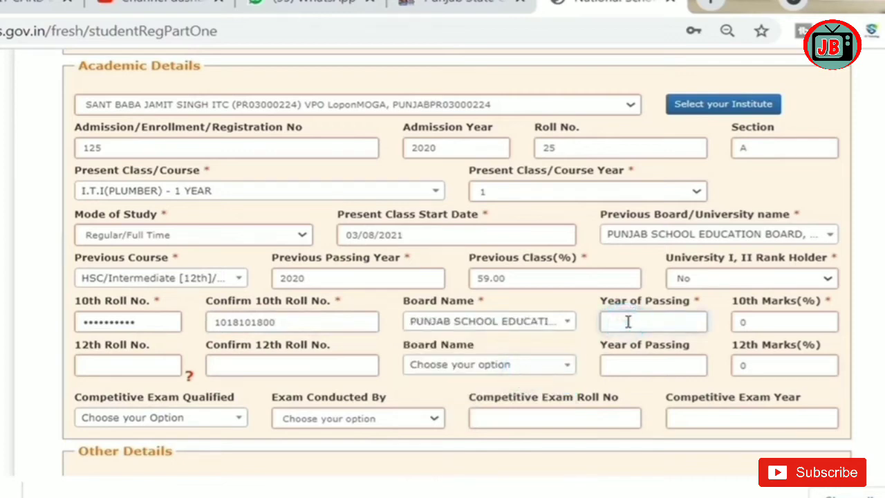
pyautogui.write('2018')
pyautogui.click(745, 322)
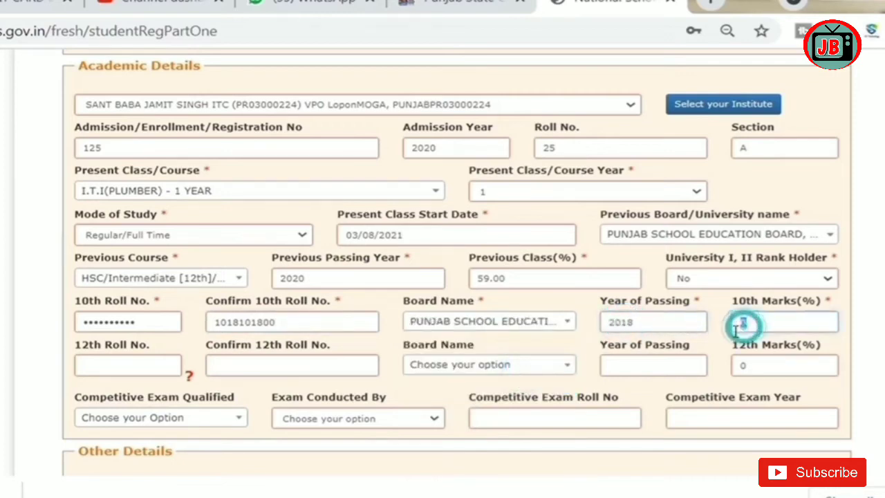
pyautogui.write('5')
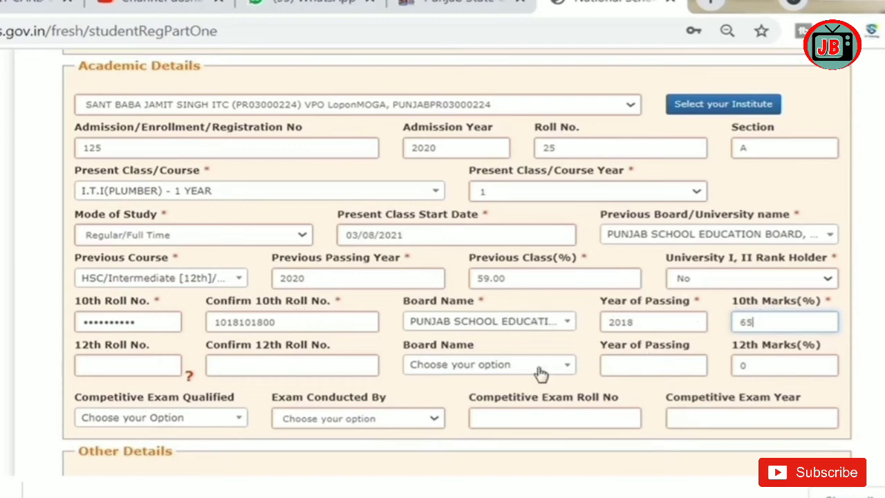
# Step: Review the disability status and disability type options without changing them
pyautogui.scroll(-2, 456, 276)
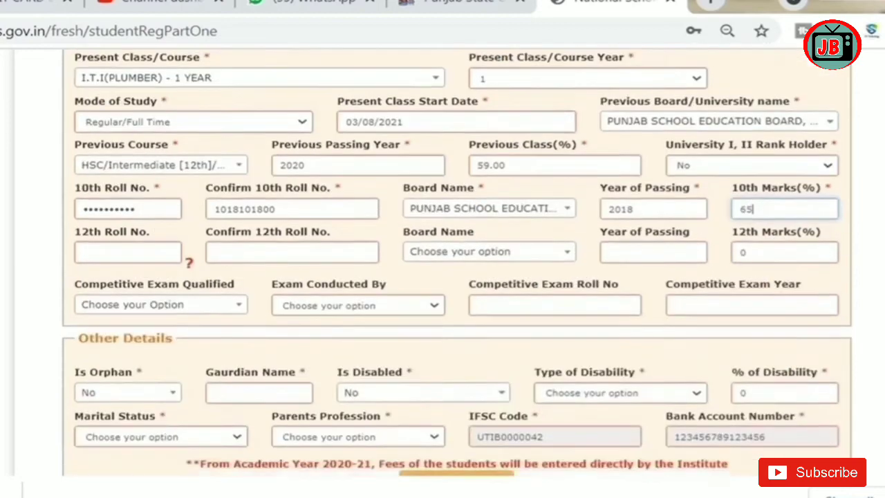
pyautogui.scroll(-1, 456, 276)
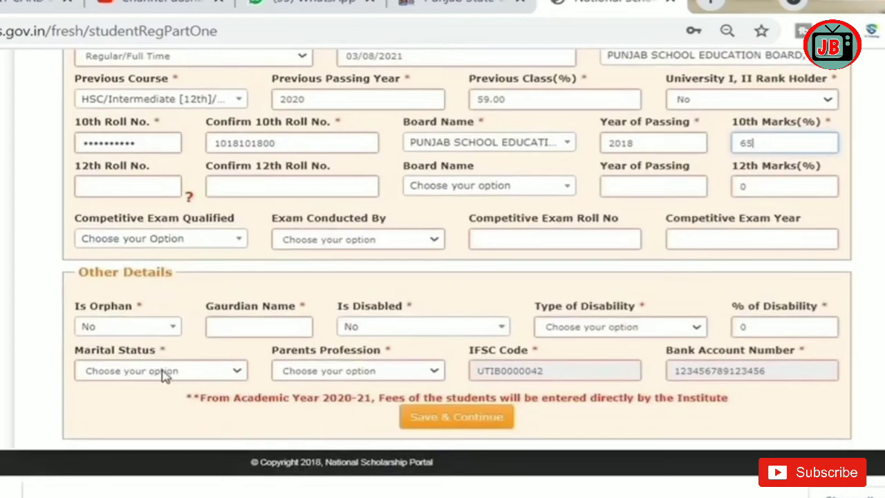
pyautogui.click(615, 327)
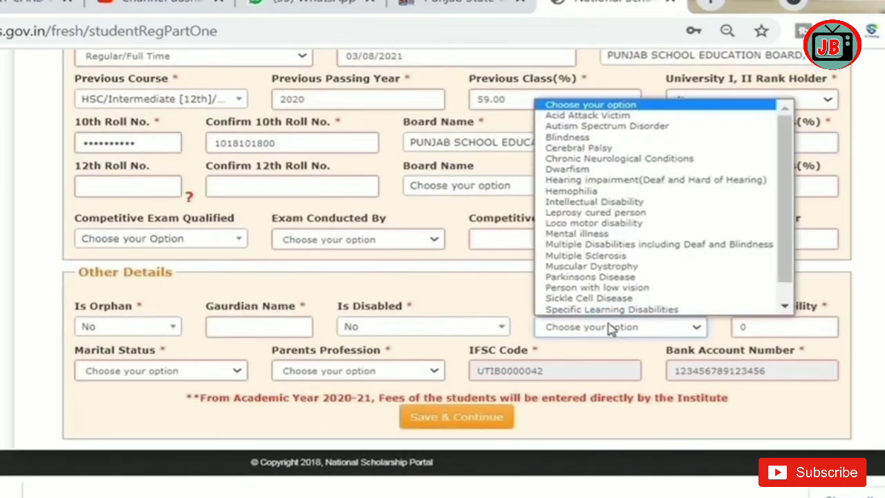
pyautogui.click(463, 301)
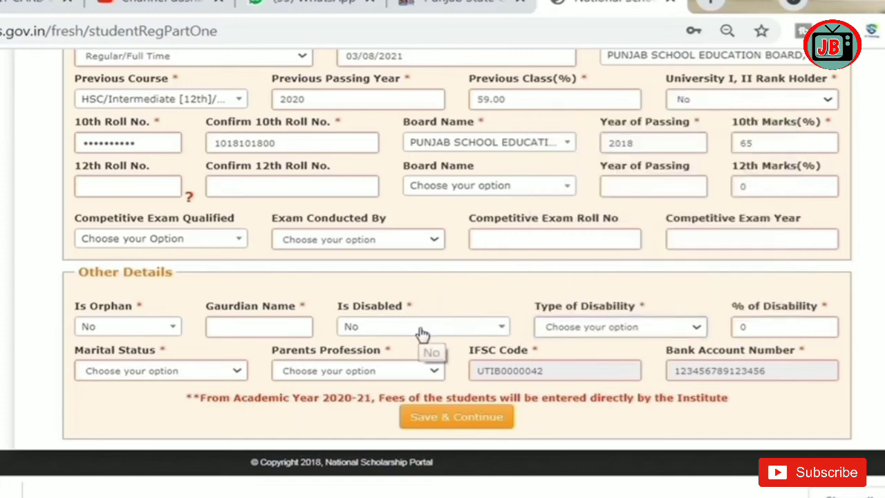
pyautogui.click(422, 331)
pyautogui.click(599, 335)
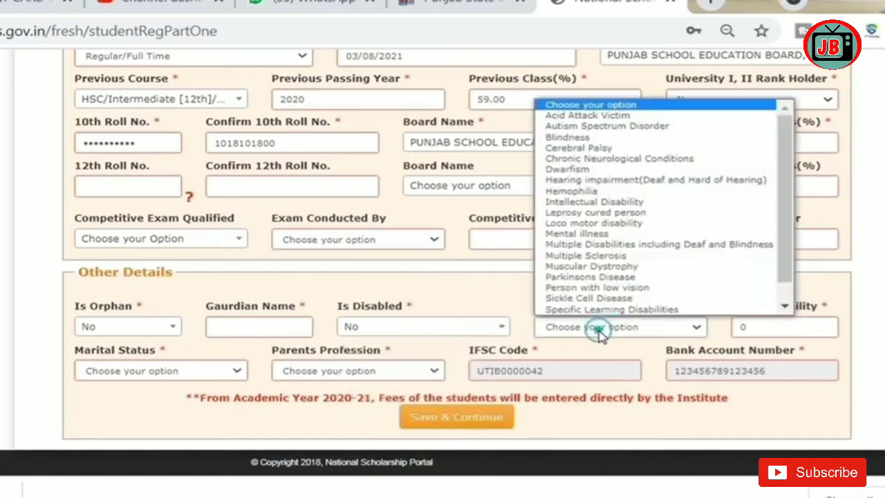
pyautogui.click(476, 301)
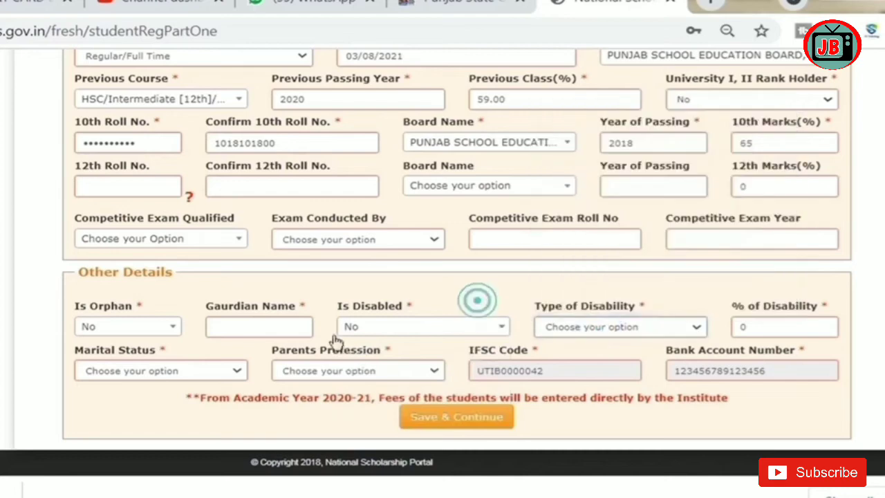
# Step: Set marital status to Un Married and parents' profession to Others
pyautogui.click(163, 374)
pyautogui.click(156, 418)
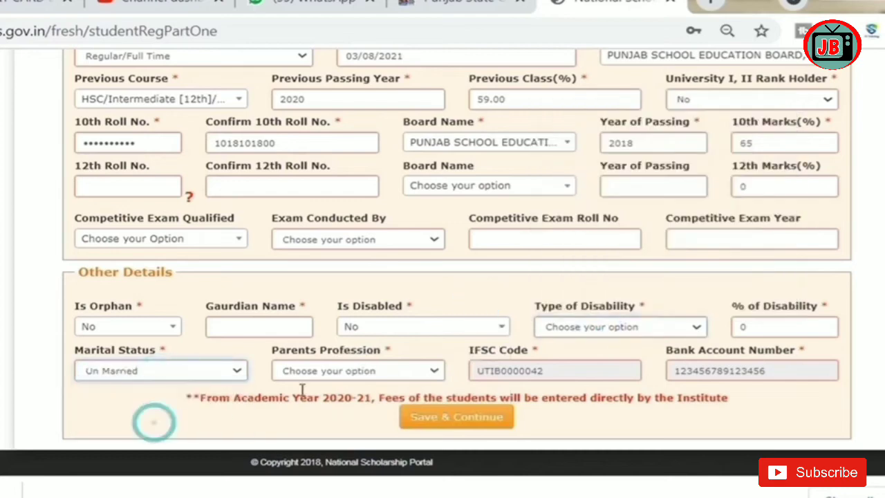
pyautogui.click(382, 373)
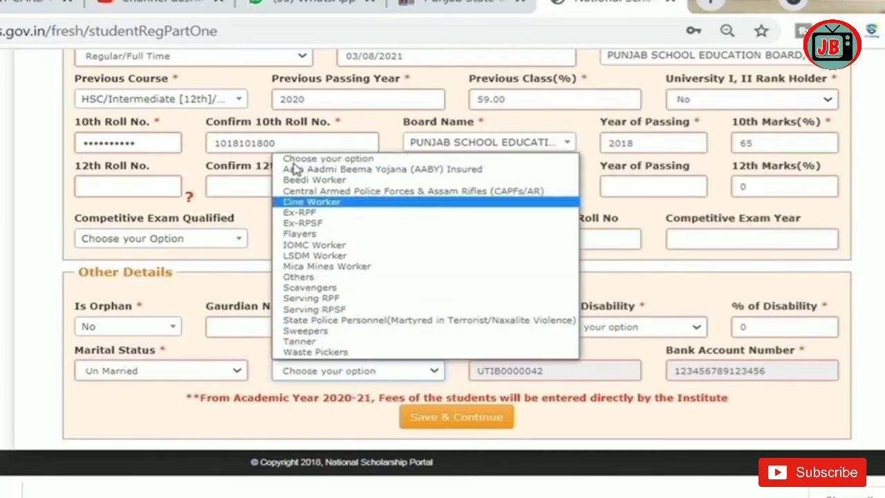
pyautogui.click(313, 276)
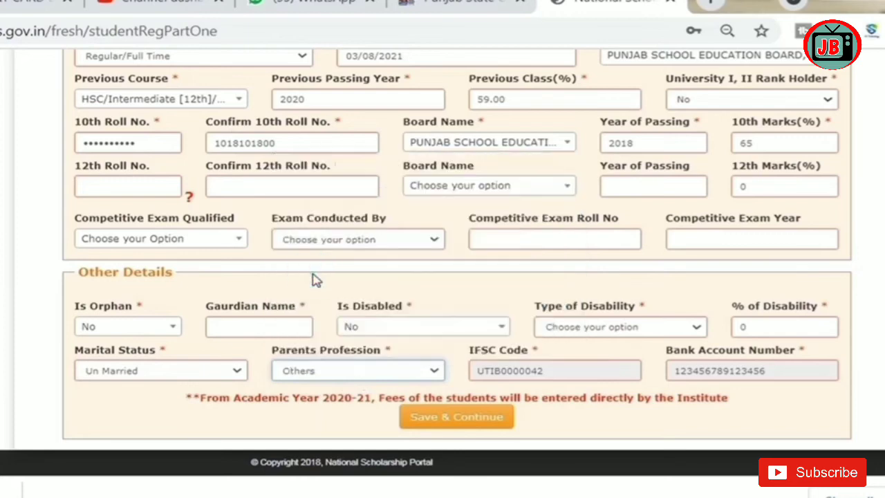
# Step: Save part one, then set home district MOGA and block/taluk Bagha Purana
pyautogui.click(453, 423)
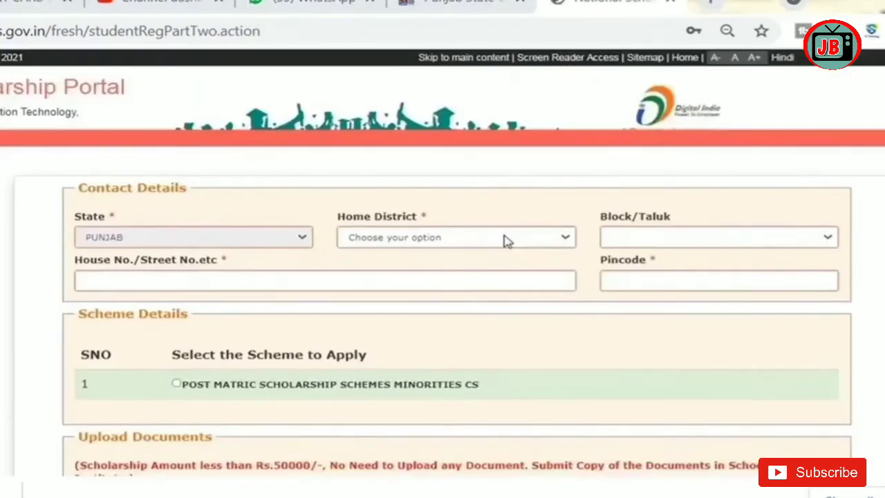
pyautogui.click(503, 237)
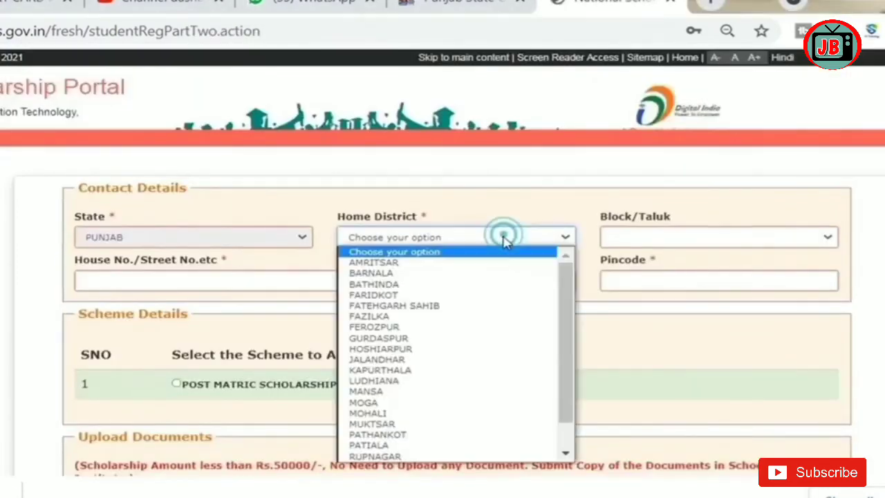
pyautogui.click(392, 404)
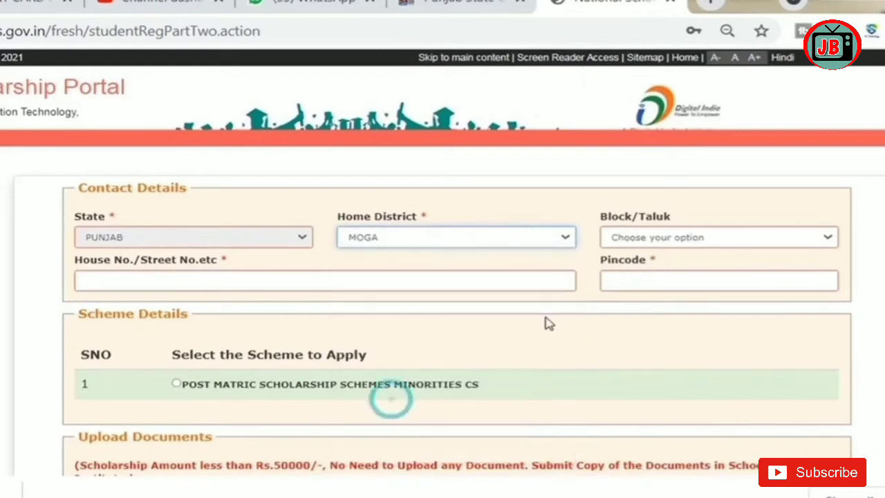
pyautogui.click(645, 237)
pyautogui.click(645, 260)
# Step: Enter the house/street address and pincode, and select the Post Matric Minorities CS scheme
pyautogui.click(485, 281)
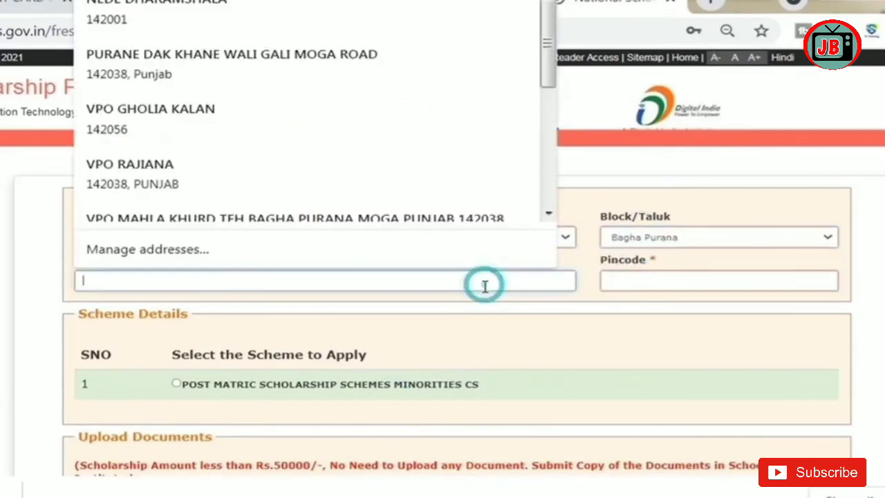
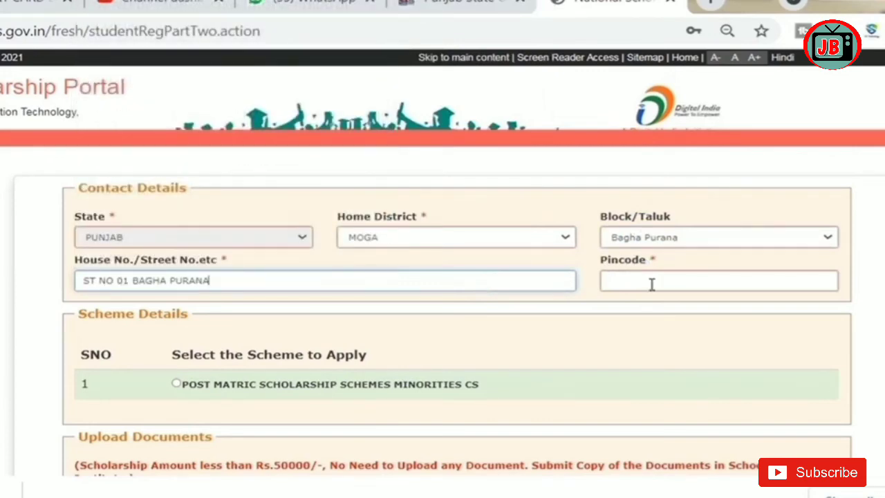
pyautogui.click(649, 282)
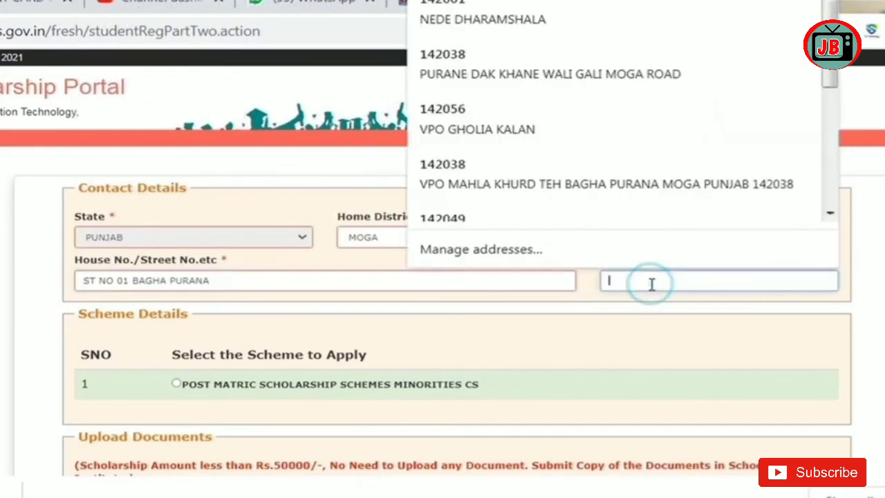
pyautogui.write('142038')
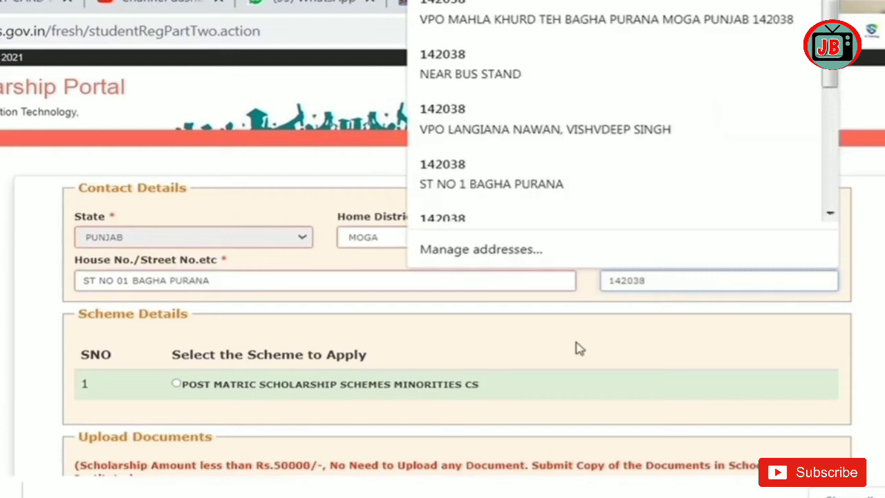
pyautogui.click(178, 385)
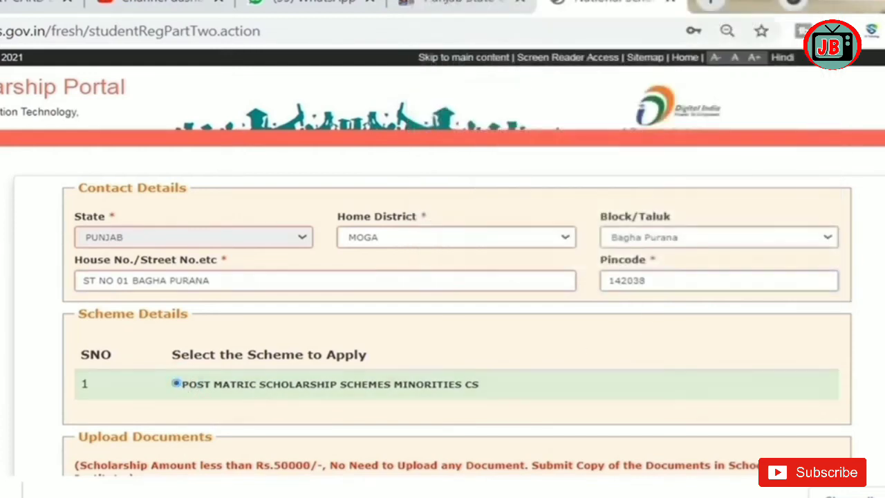
pyautogui.scroll(-5, 456, 276)
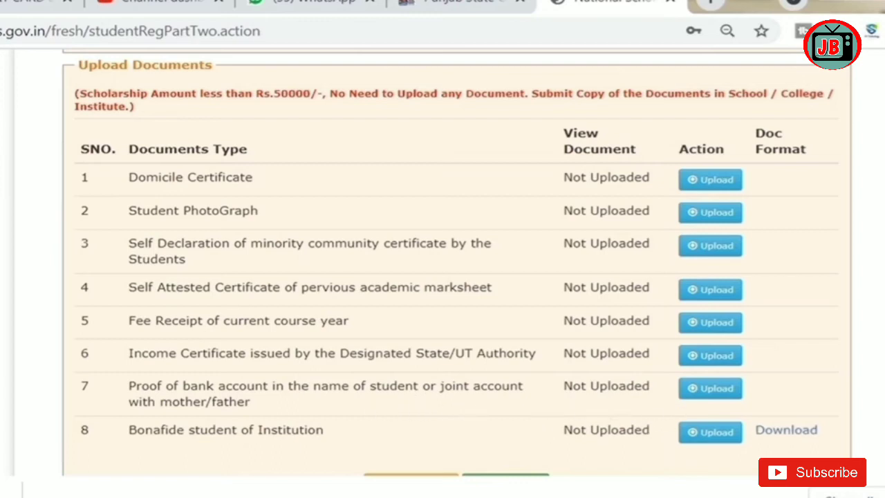
pyautogui.scroll(-1, 450, 263)
# Step: Download the row 8 Bonafide student certificate format and review the pre-filled page
pyautogui.click(785, 363)
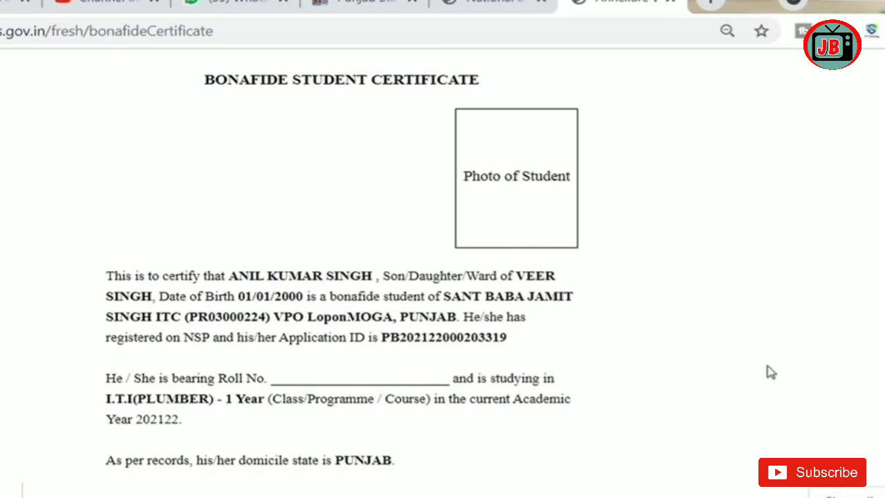
pyautogui.scroll(-1, 477, 463)
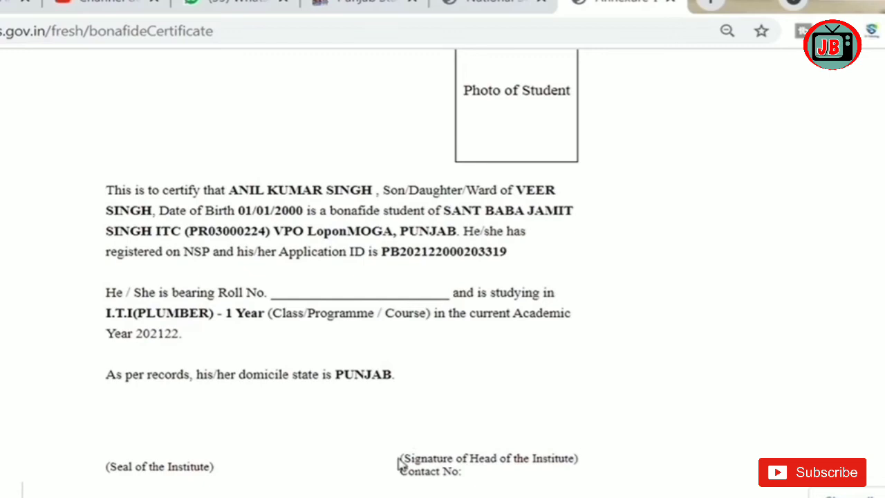
pyautogui.scroll(1, 342, 276)
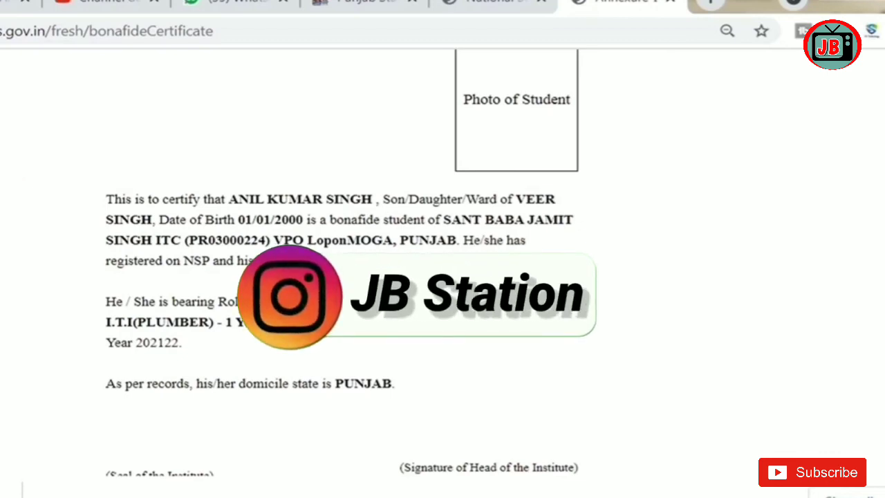
# Step: Switch back to the application tab and scroll up to the contact and scheme details
pyautogui.click(470, 8)
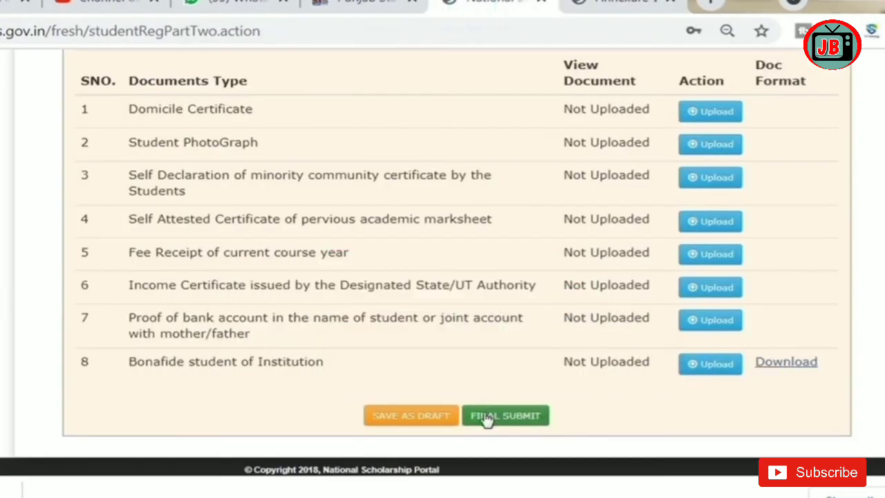
pyautogui.scroll(4, 456, 263)
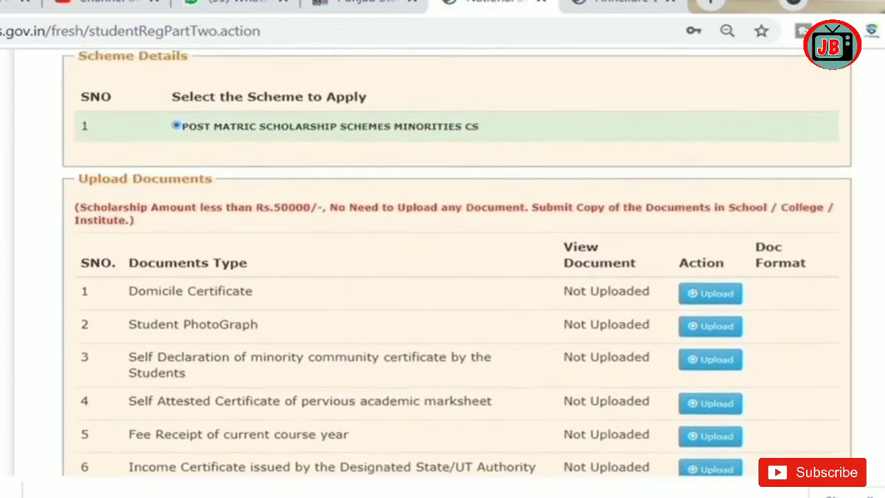
pyautogui.scroll(1, 456, 263)
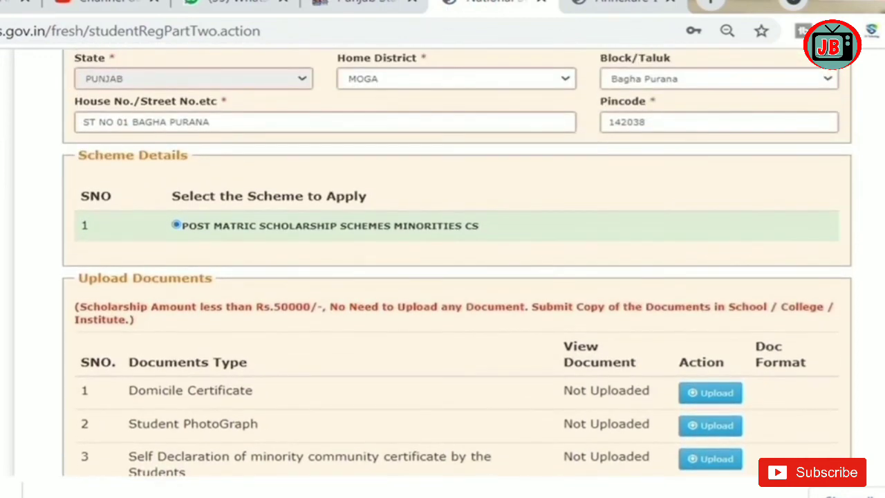